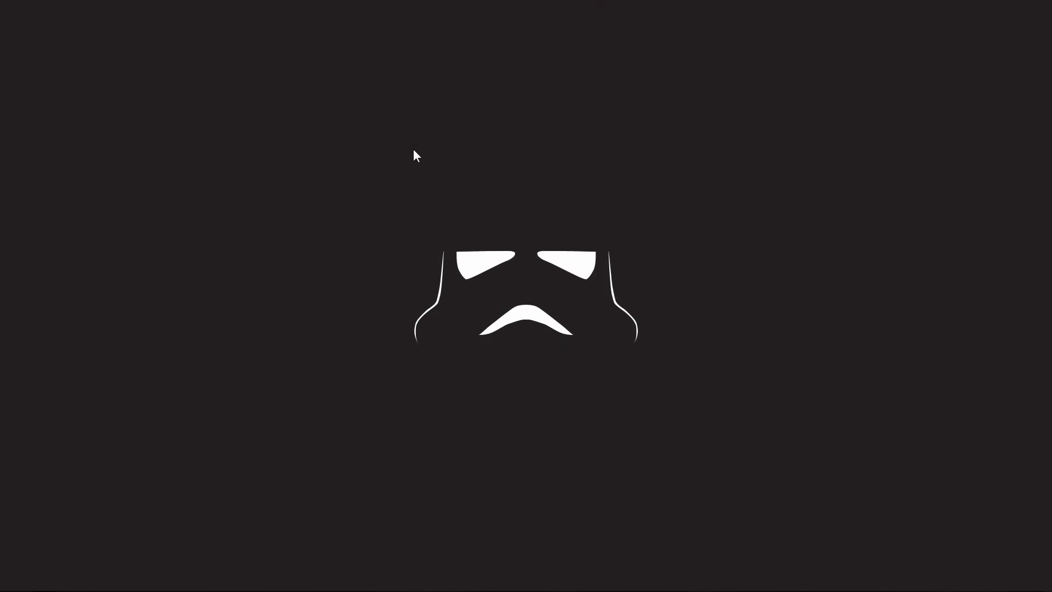
Preview the finished double exposure image from the folder and close the preview window.
{"action": "left_click", "coordinate": [49, 581]}
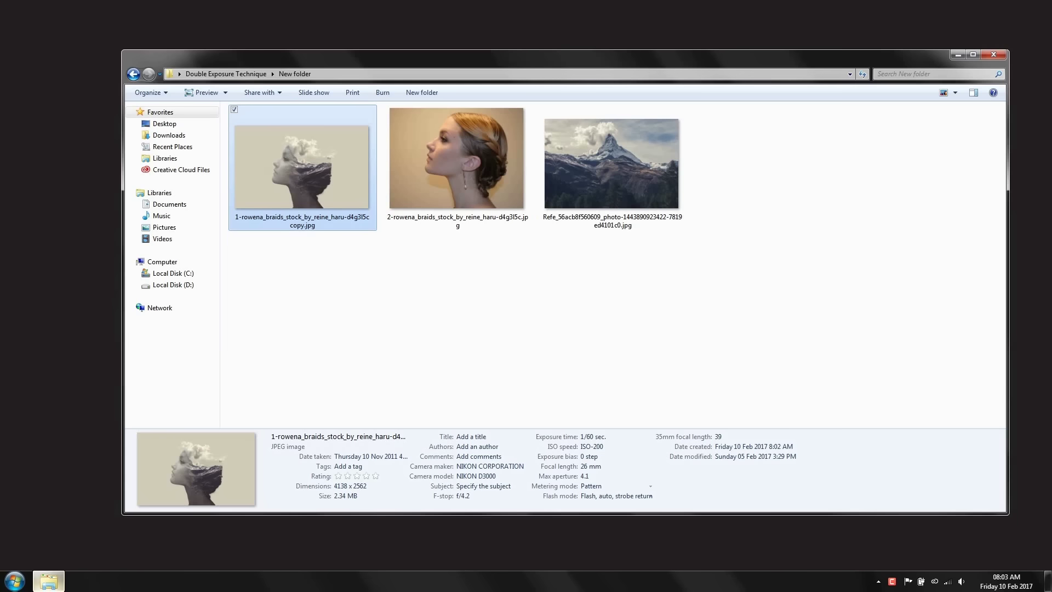
{"action": "double_click", "coordinate": [297, 195]}
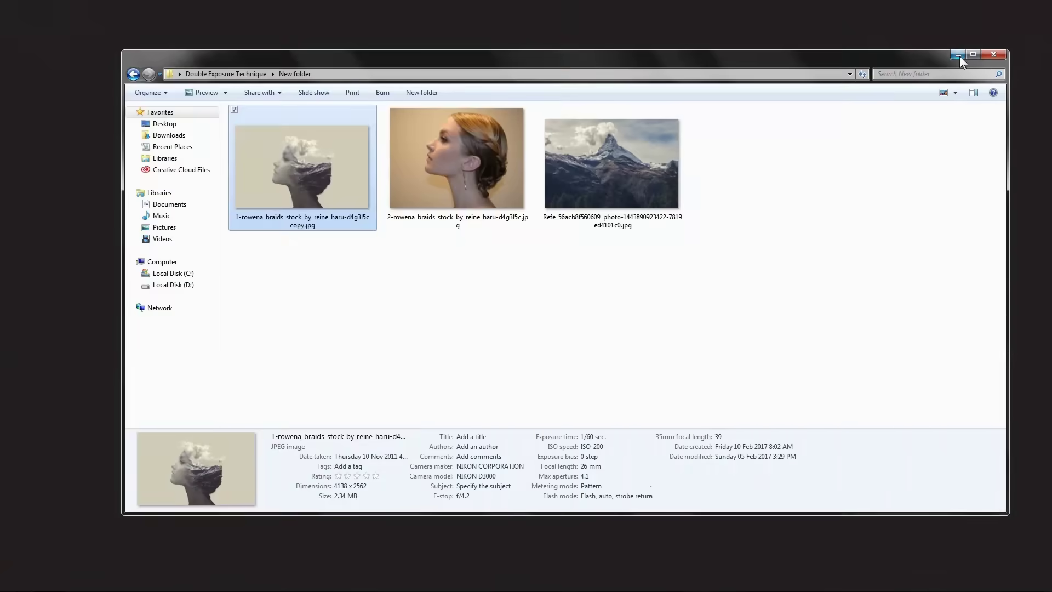
{"action": "left_click", "coordinate": [959, 56]}
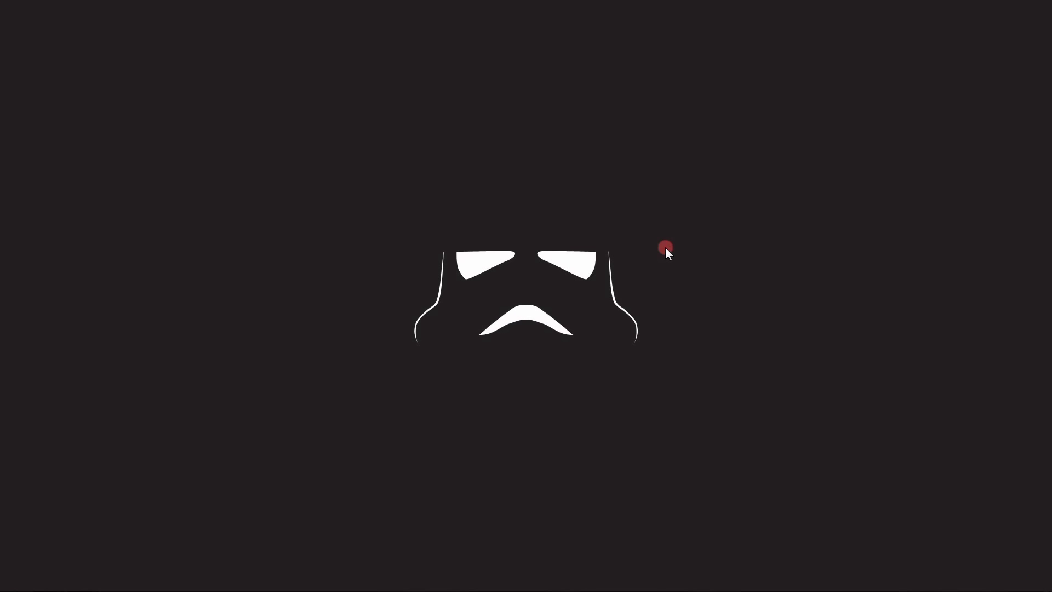
Switch to Photoshop, open the woman's profile portrait photo in it and fit the image to the window.
{"action": "left_click", "coordinate": [83, 581]}
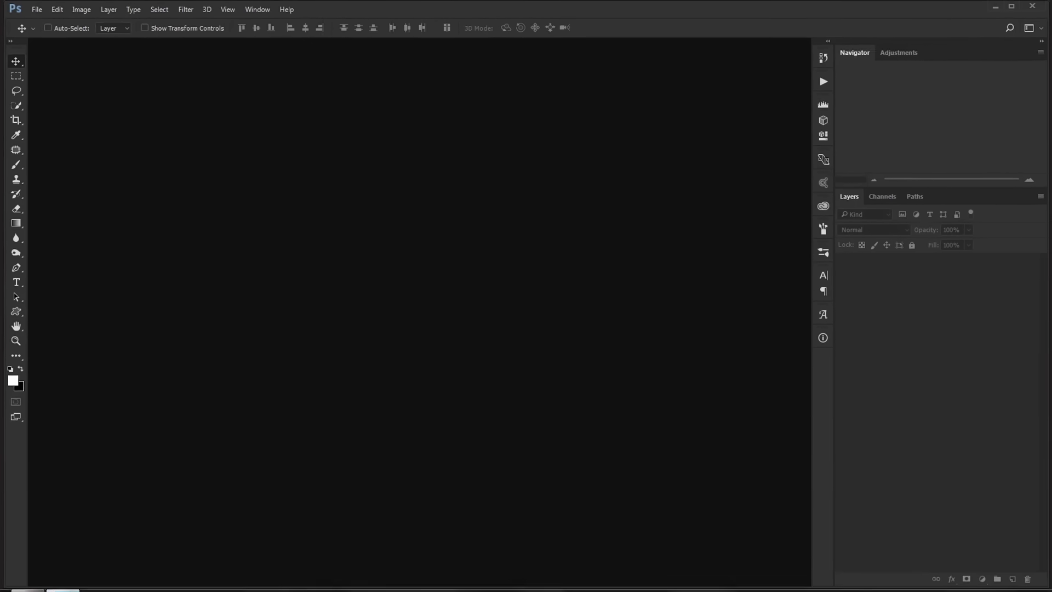
{"action": "key", "text": "alt+Tab"}
{"action": "left_click_drag", "start_coordinate": [438, 204], "coordinate": [411, 545]}
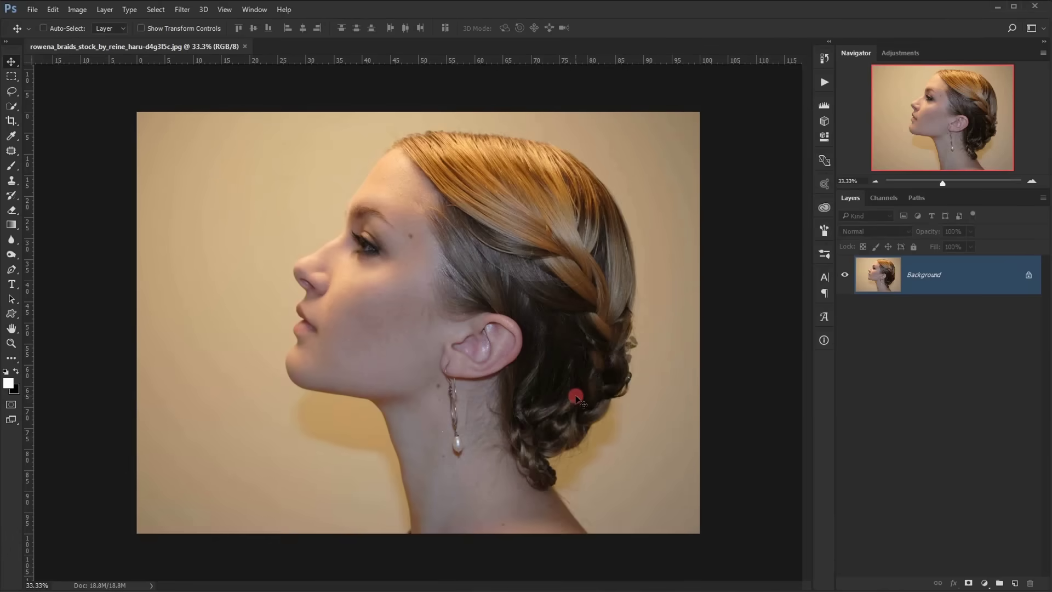
{"action": "key", "text": "ctrl+0"}
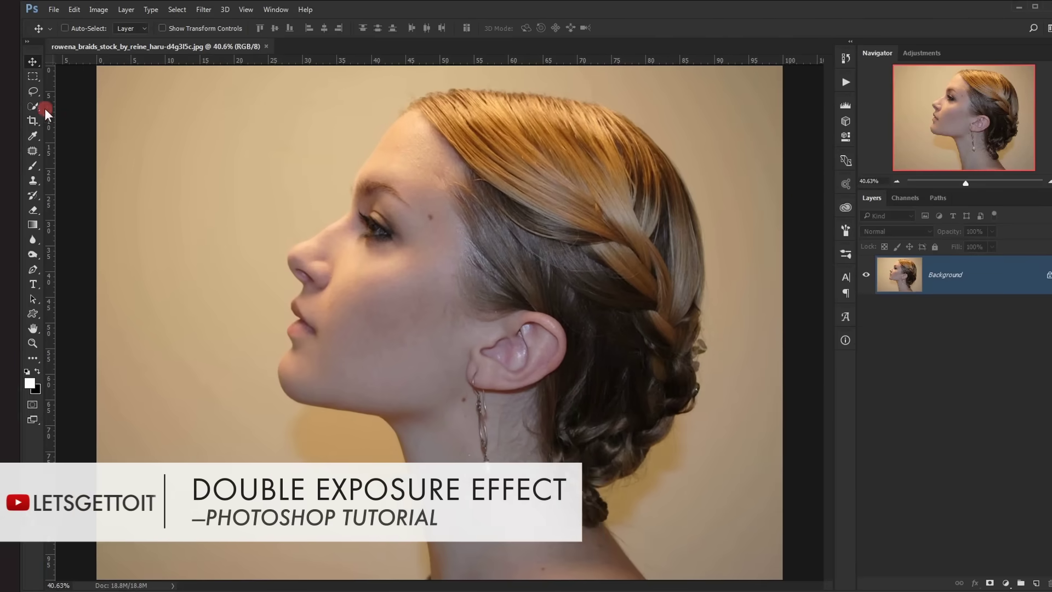
Select the woman's head, hair and neck with the Quick Selection tool.
{"action": "left_click", "coordinate": [12, 107]}
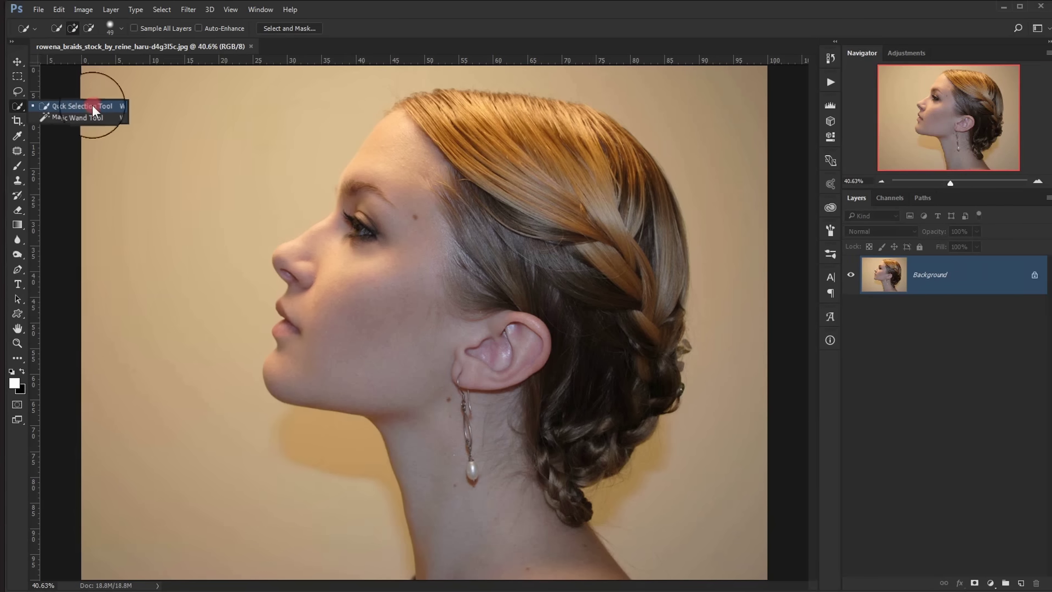
{"action": "left_click", "coordinate": [86, 108]}
{"action": "mouse_move", "coordinate": [498, 174]}
{"action": "left_mouse_down"}
{"action": "mouse_move", "coordinate": [582, 200]}
{"action": "mouse_move", "coordinate": [617, 191]}
{"action": "mouse_move", "coordinate": [612, 148]}
{"action": "mouse_move", "coordinate": [635, 166]}
{"action": "left_mouse_up"}
{"action": "mouse_move", "coordinate": [450, 287]}
{"action": "left_mouse_down"}
{"action": "mouse_move", "coordinate": [481, 465]}
{"action": "mouse_move", "coordinate": [473, 419]}
{"action": "left_mouse_up"}
{"action": "left_click_drag", "start_coordinate": [343, 173], "coordinate": [454, 137]}
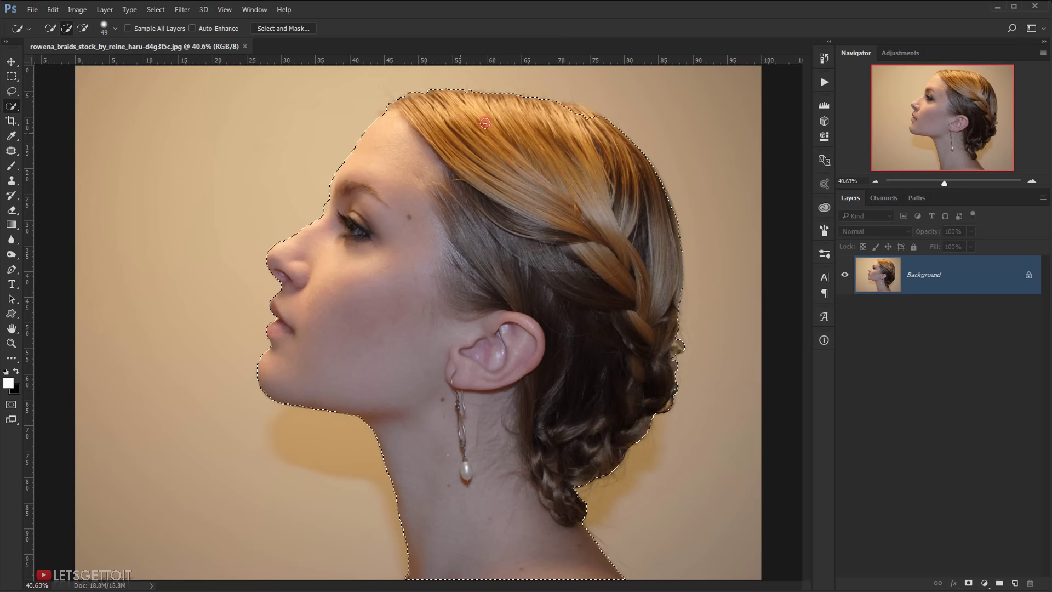
{"action": "left_click_drag", "start_coordinate": [580, 97], "coordinate": [566, 97], "text": "alt"}
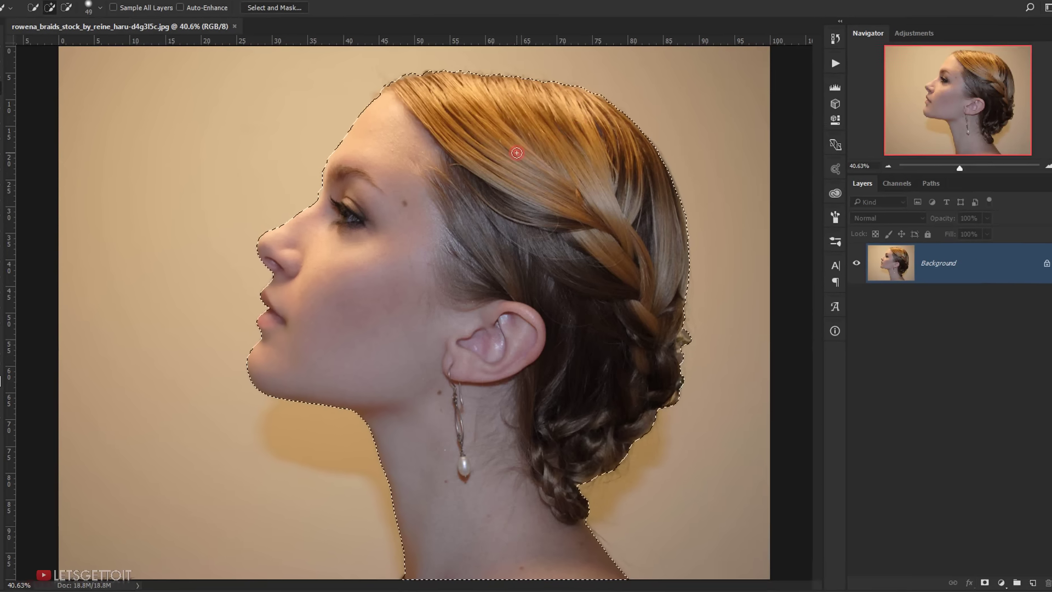
Feather the selection of the woman by 0.5 pixels.
{"action": "right_click", "coordinate": [518, 168]}
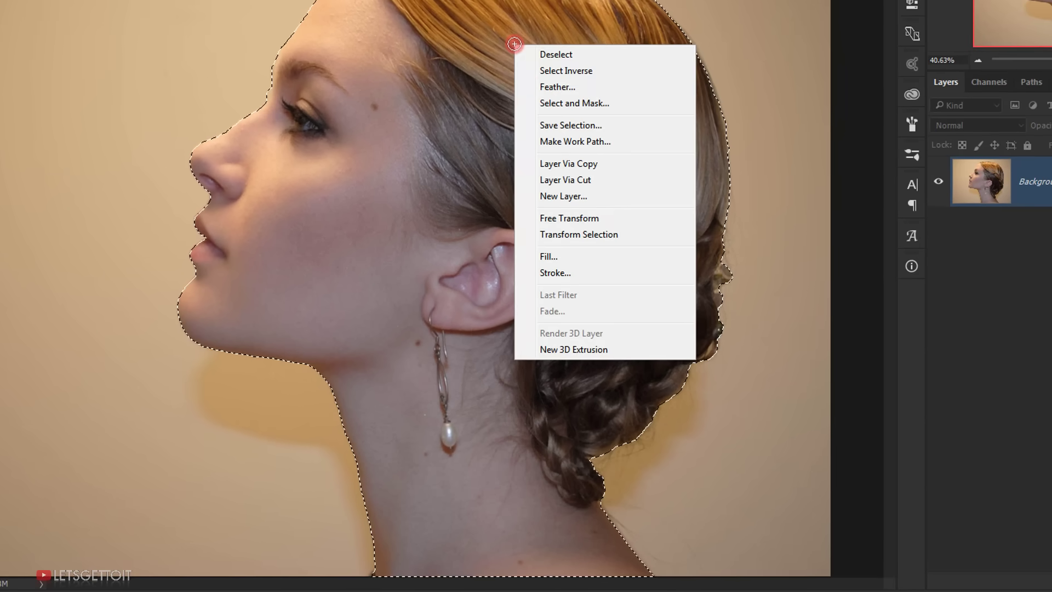
{"action": "left_click", "coordinate": [547, 87]}
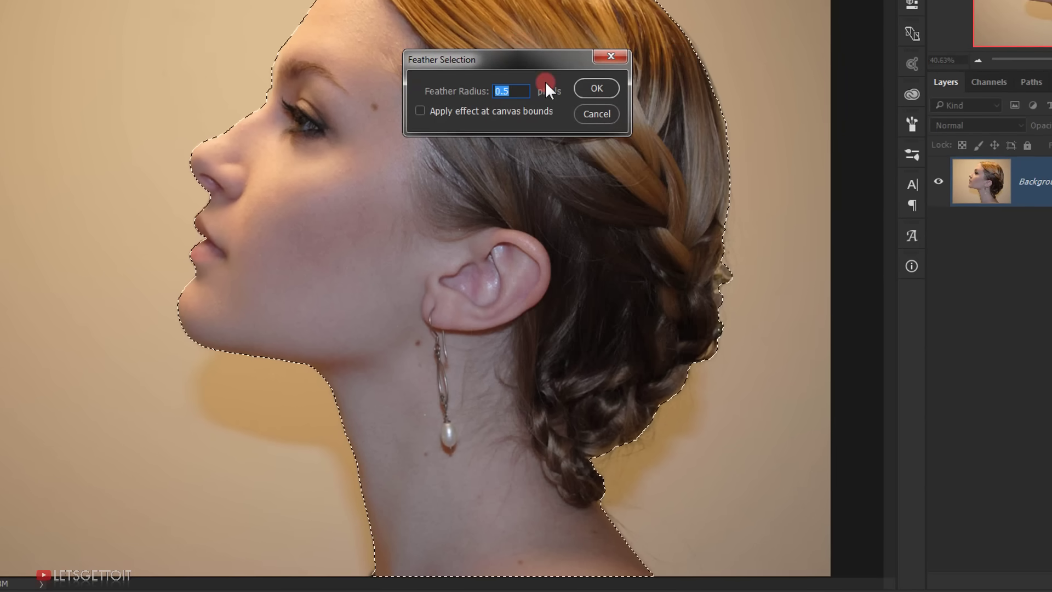
{"action": "type", "text": "0.5"}
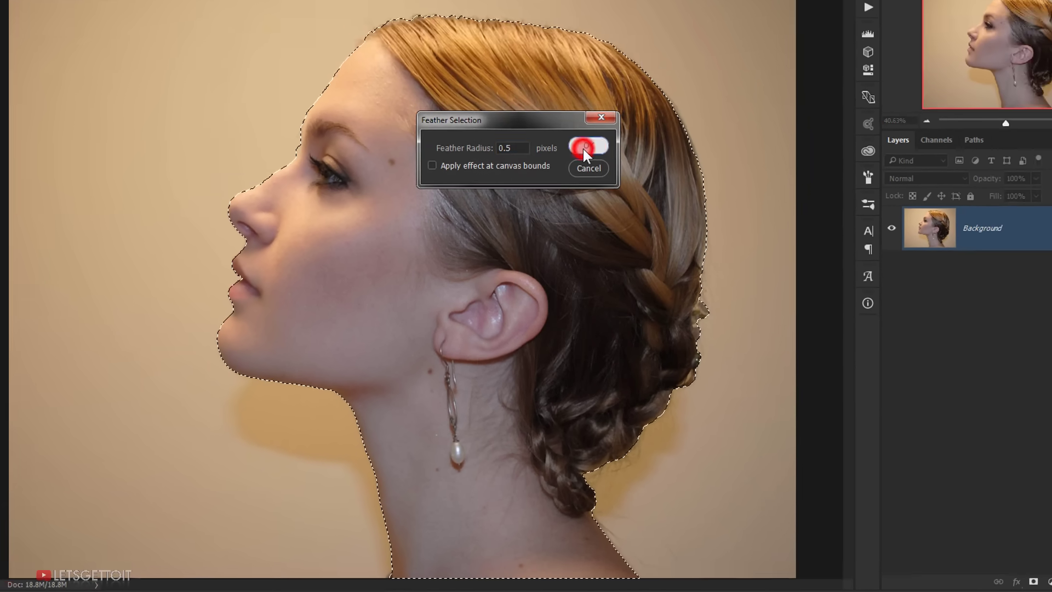
{"action": "left_click", "coordinate": [586, 91]}
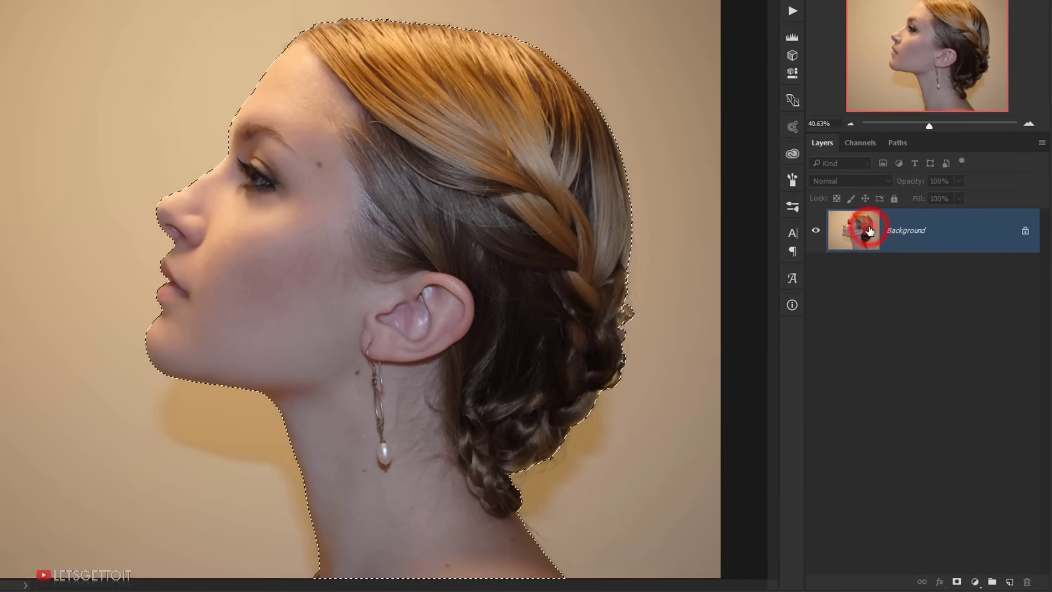
Copy the selected woman onto a new layer named Model and delete the Background layer.
{"action": "key", "text": "ctrl+j"}
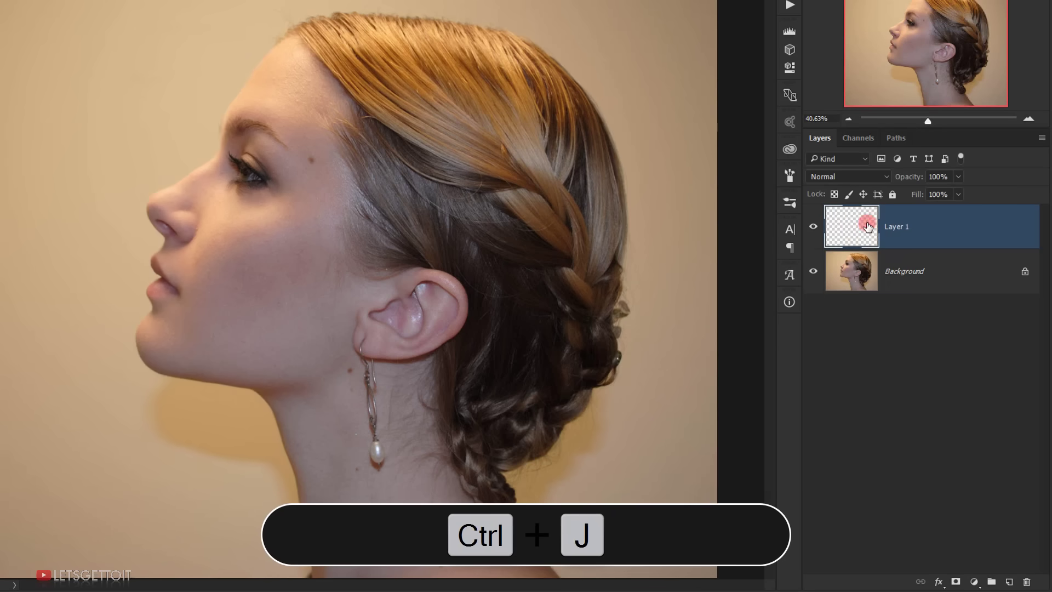
{"action": "double_click", "coordinate": [900, 228]}
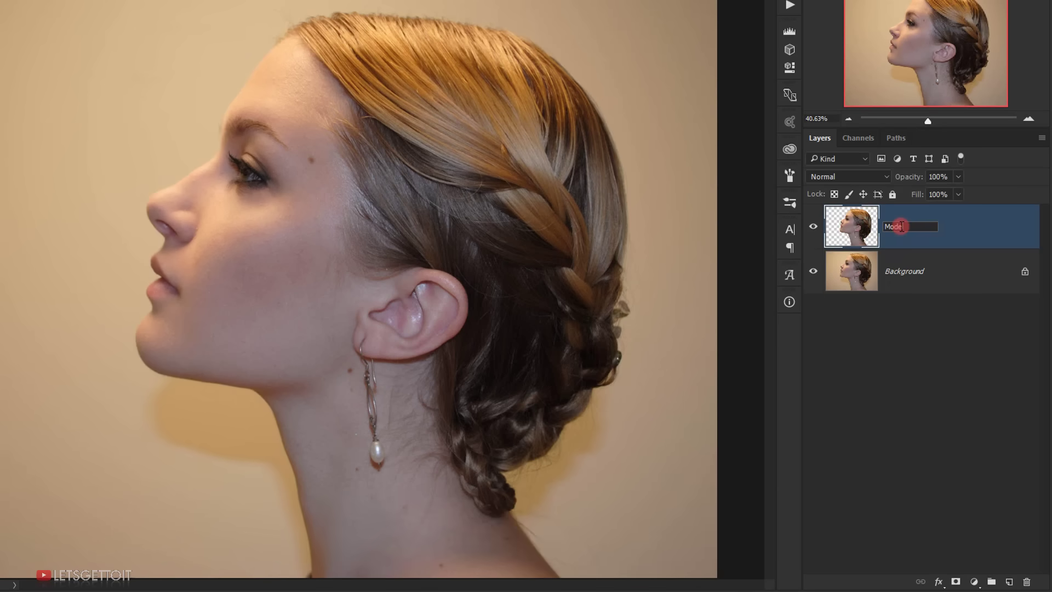
{"action": "key", "text": "Return"}
{"action": "left_click_drag", "start_coordinate": [912, 266], "coordinate": [1025, 580]}
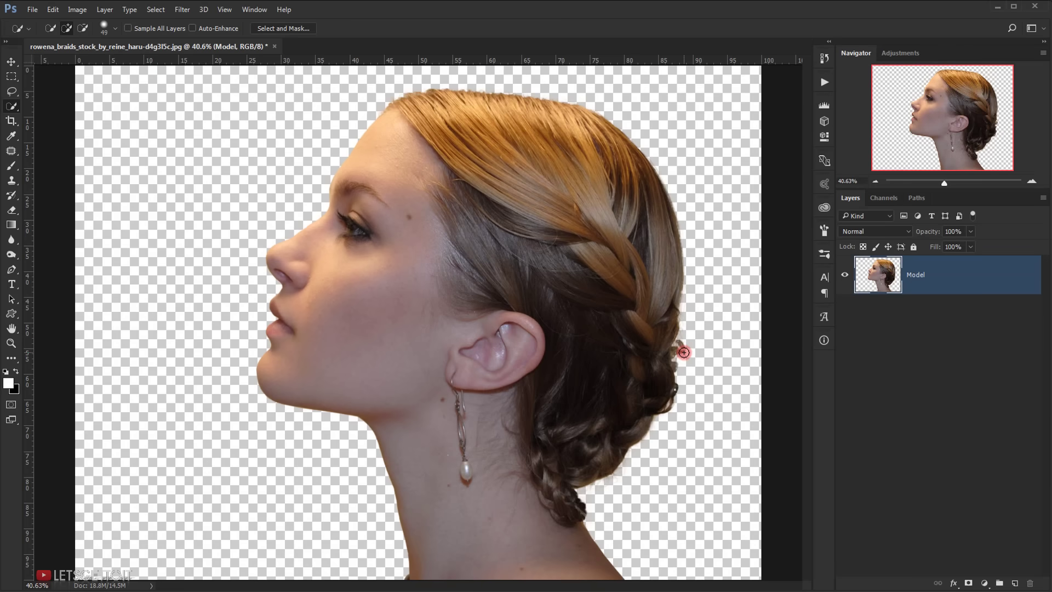
Extend the canvas on both sides and above the woman's head with the Crop tool.
{"action": "key", "text": "v"}
{"action": "scroll", "coordinate": [684, 352], "scroll_direction": "down", "scroll_amount": 3}
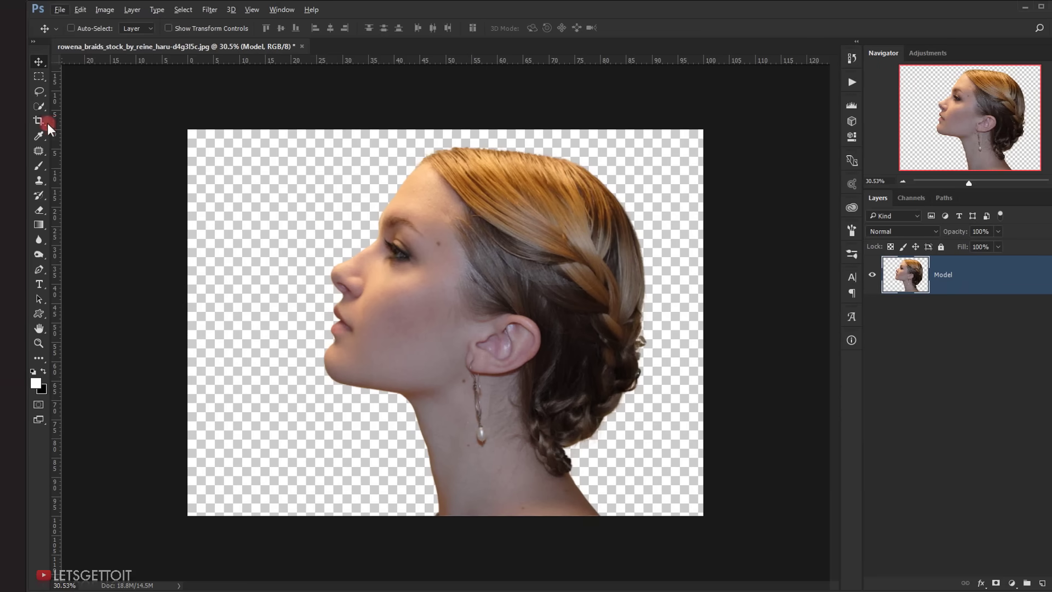
{"action": "left_click", "coordinate": [11, 120]}
{"action": "left_click", "coordinate": [138, 127]}
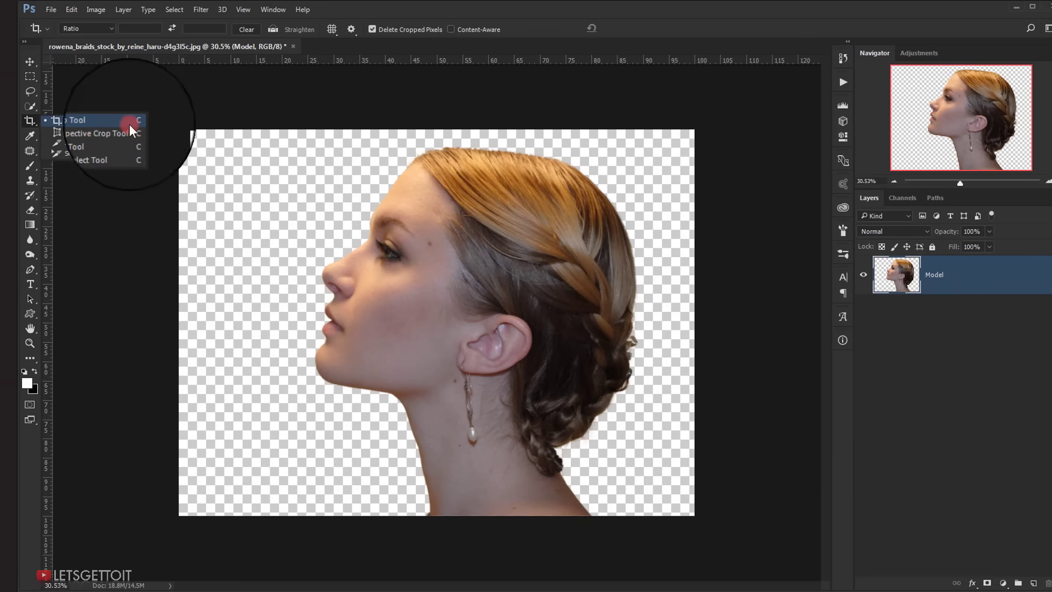
{"action": "left_click_drag", "start_coordinate": [676, 321], "coordinate": [728, 323]}
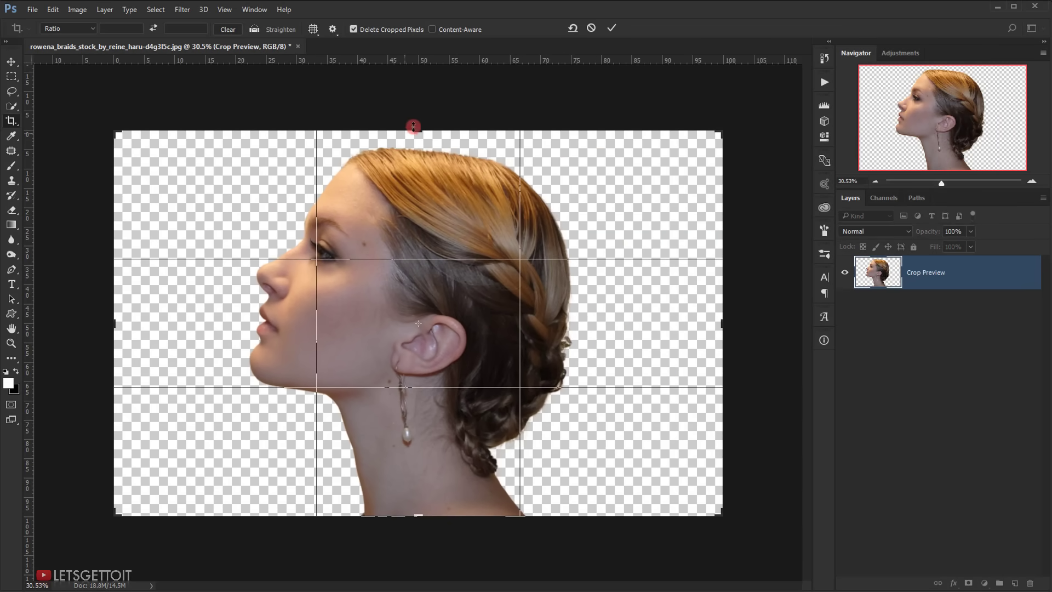
{"action": "left_click_drag", "start_coordinate": [417, 130], "coordinate": [418, 101]}
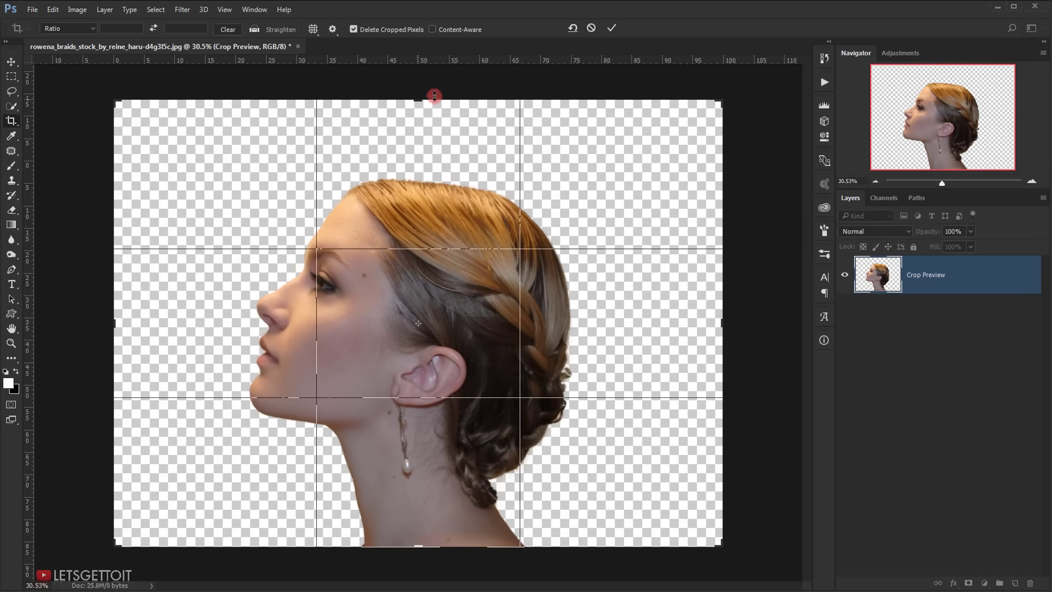
{"action": "left_click", "coordinate": [611, 29]}
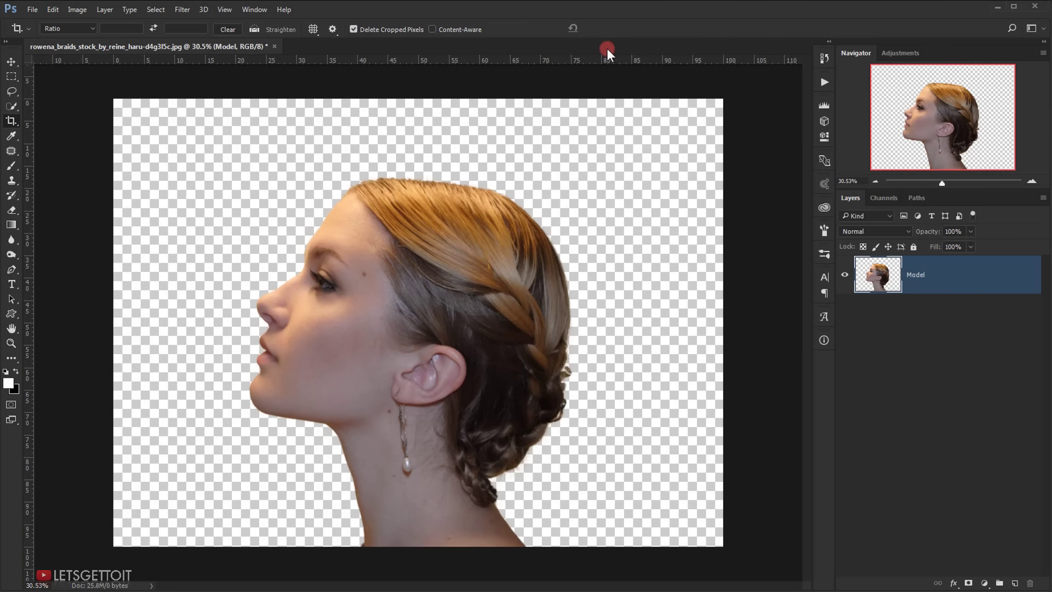
{"action": "key", "text": "ctrl+0"}
Add a white Solid Color fill layer beneath the Model layer and name it BG.
{"action": "key", "text": "v"}
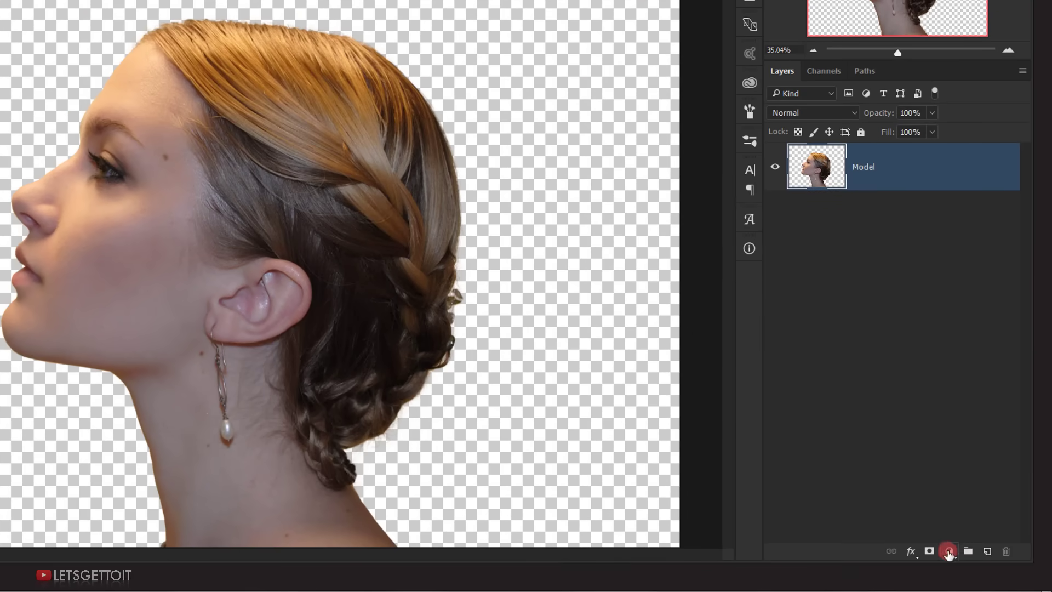
{"action": "left_click", "coordinate": [985, 583]}
{"action": "left_click", "coordinate": [953, 241]}
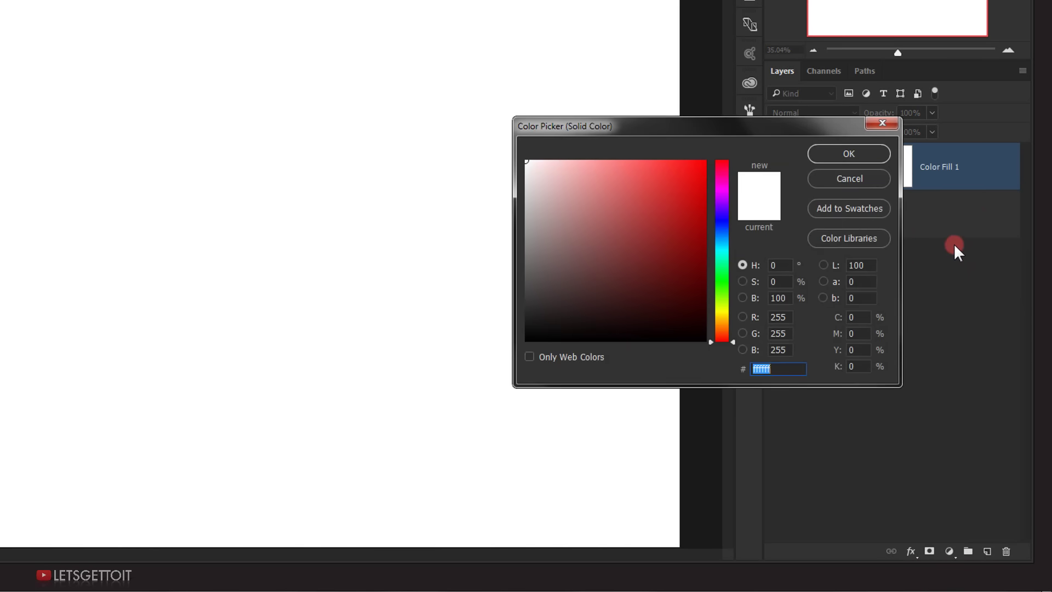
{"action": "left_click", "coordinate": [853, 152]}
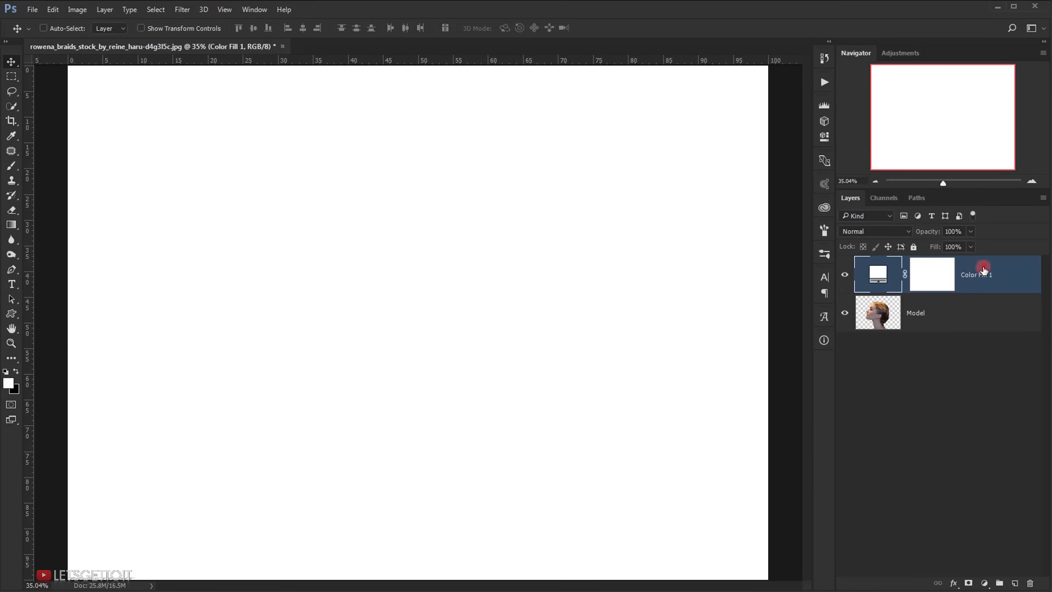
{"action": "left_click_drag", "start_coordinate": [983, 269], "coordinate": [965, 325]}
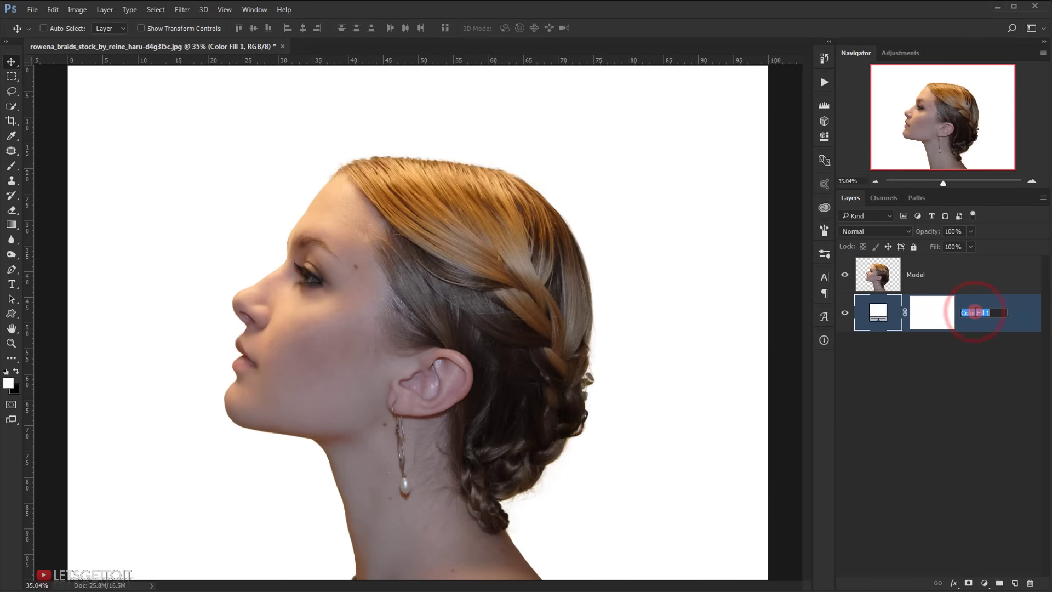
{"action": "key", "text": "Return"}
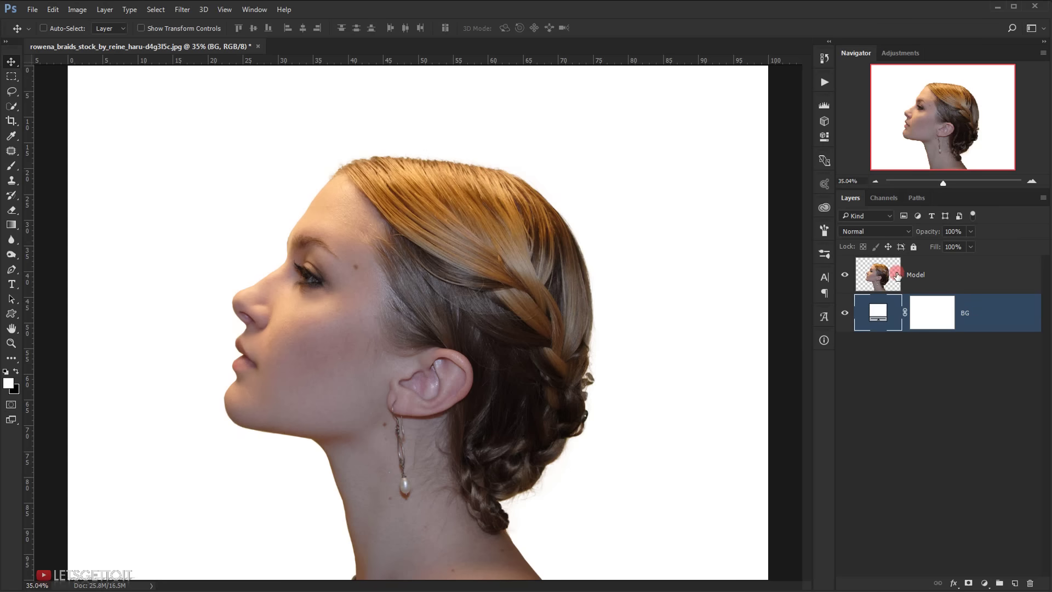
Desaturate the Model layer to turn the woman black and white.
{"action": "left_click", "coordinate": [862, 275]}
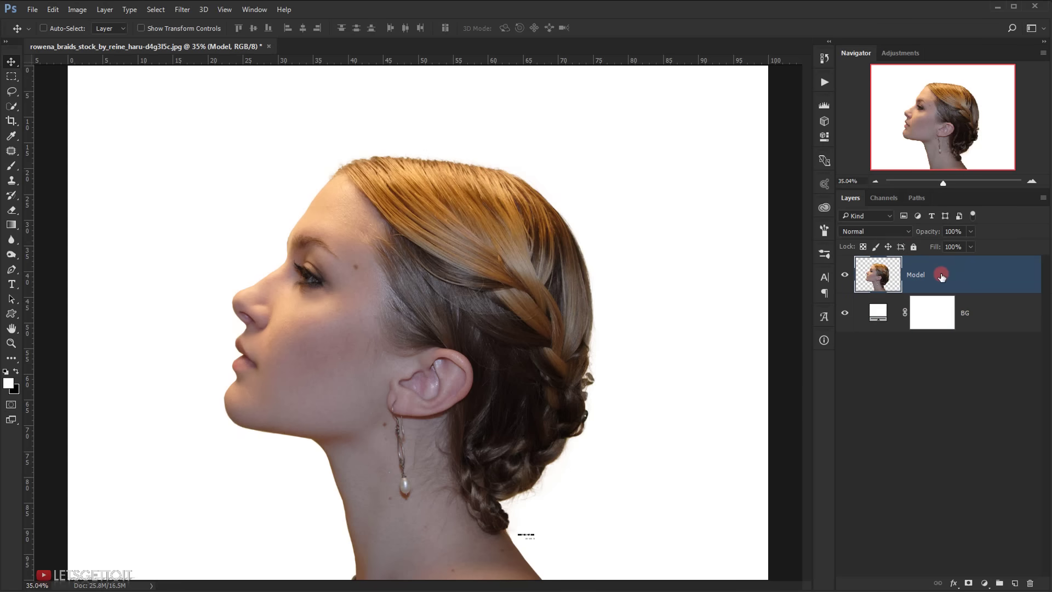
{"action": "key", "text": "ctrl+shift+u"}
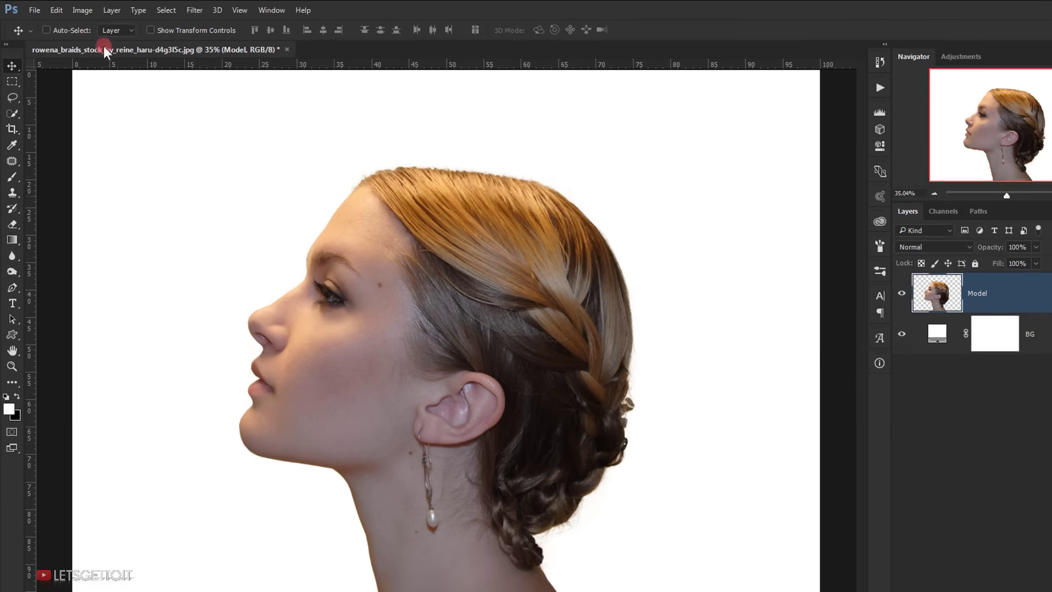
{"action": "left_click", "coordinate": [78, 9]}
{"action": "mouse_move", "coordinate": [88, 33]}
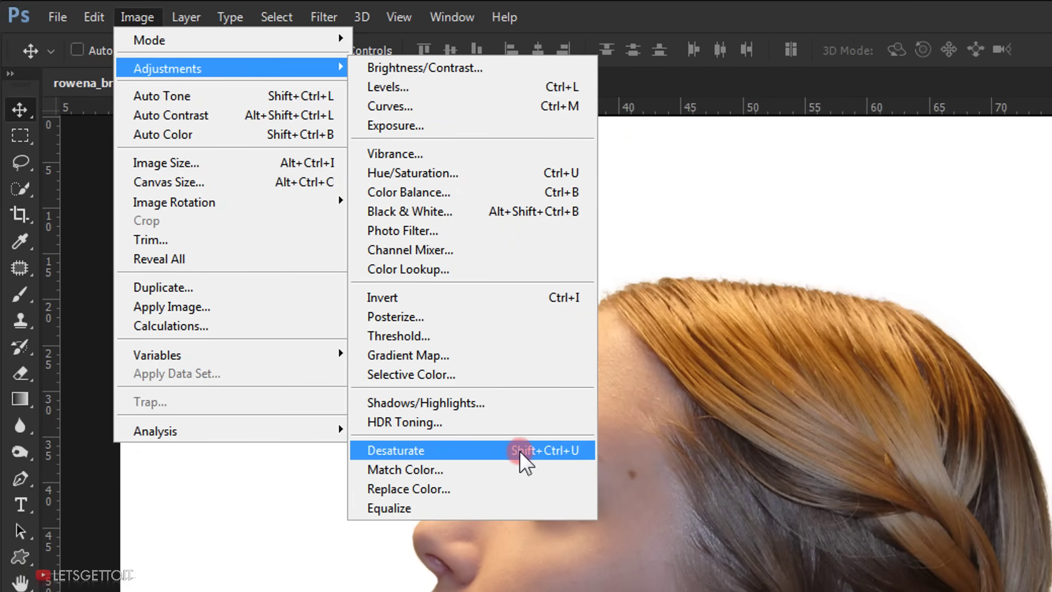
{"action": "left_click", "coordinate": [488, 450]}
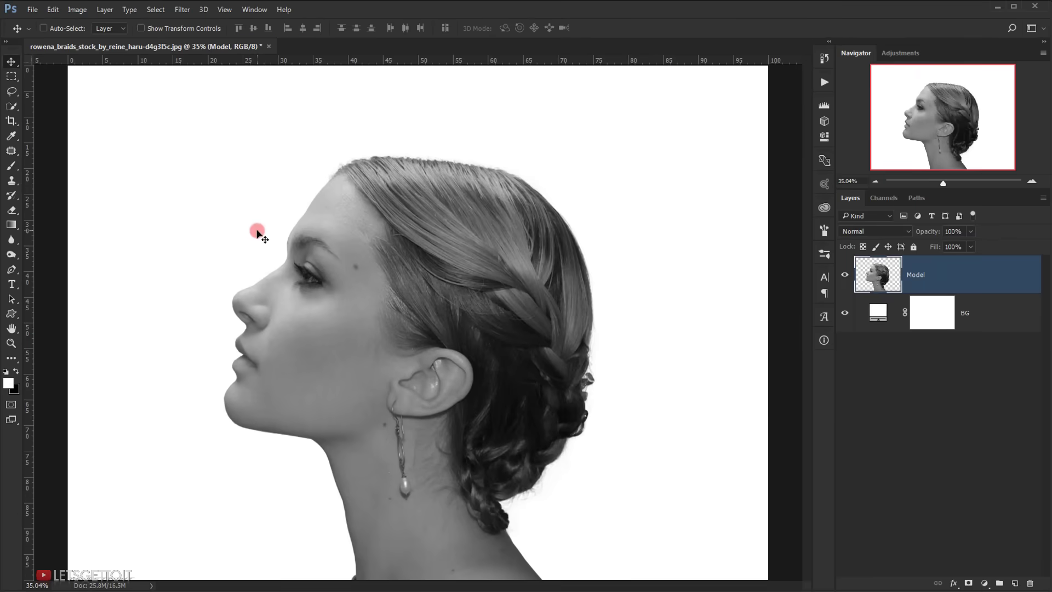
Open the mountain photo and bring it into the portrait document as a top layer named Mountain.
{"action": "key", "text": "alt+Tab"}
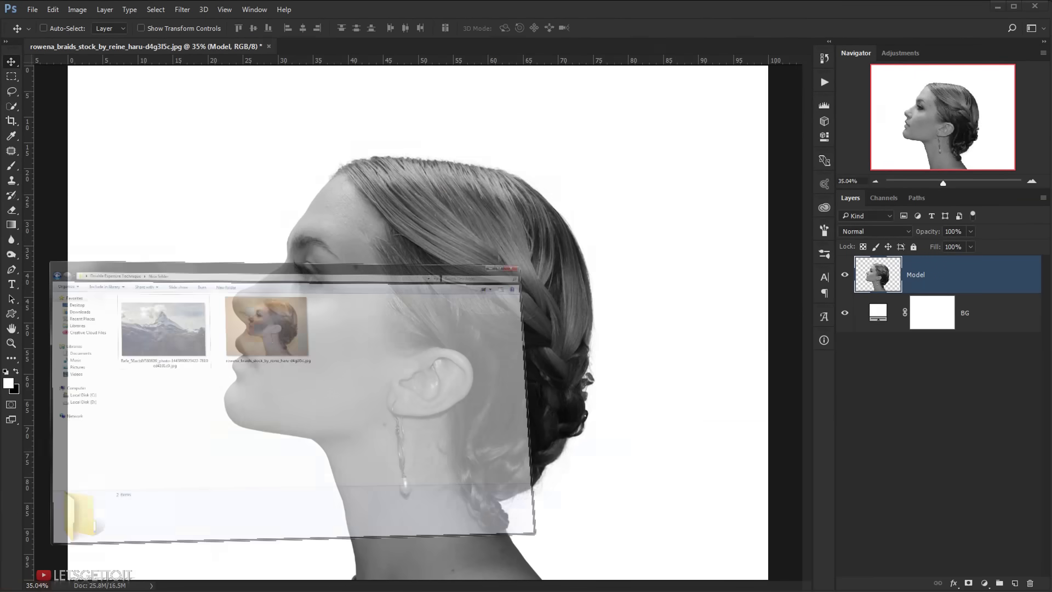
{"action": "left_click", "coordinate": [242, 188]}
{"action": "left_click_drag", "start_coordinate": [277, 170], "coordinate": [17, 460]}
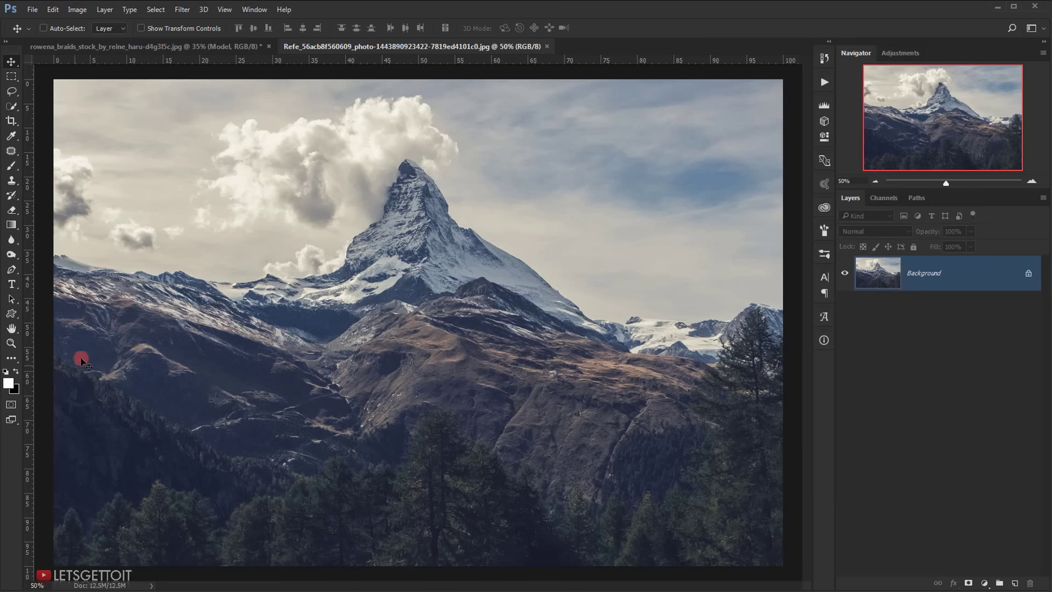
{"action": "left_click_drag", "start_coordinate": [260, 268], "coordinate": [321, 233]}
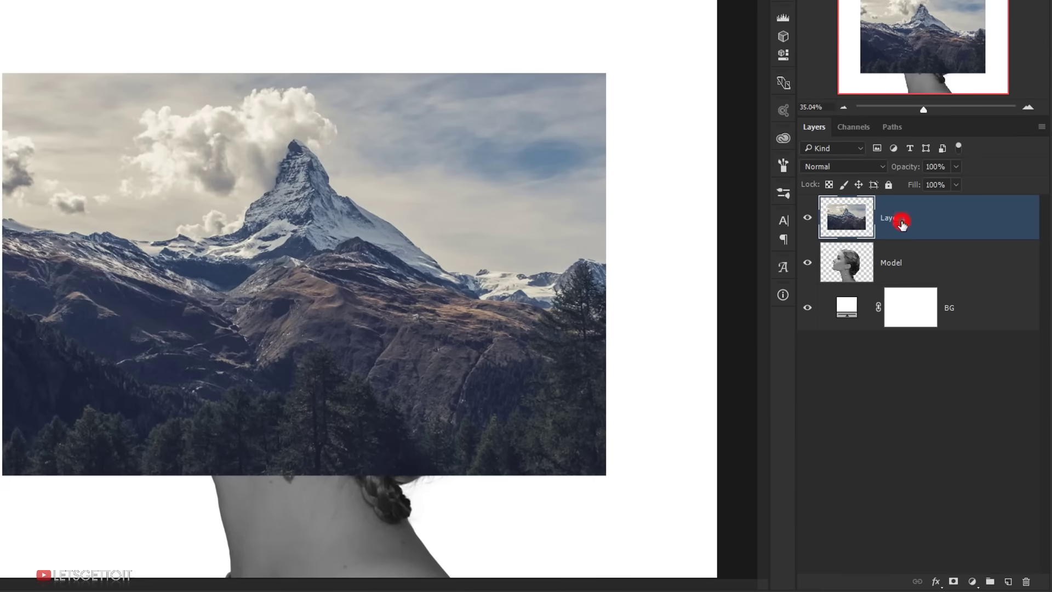
{"action": "double_click", "coordinate": [898, 221]}
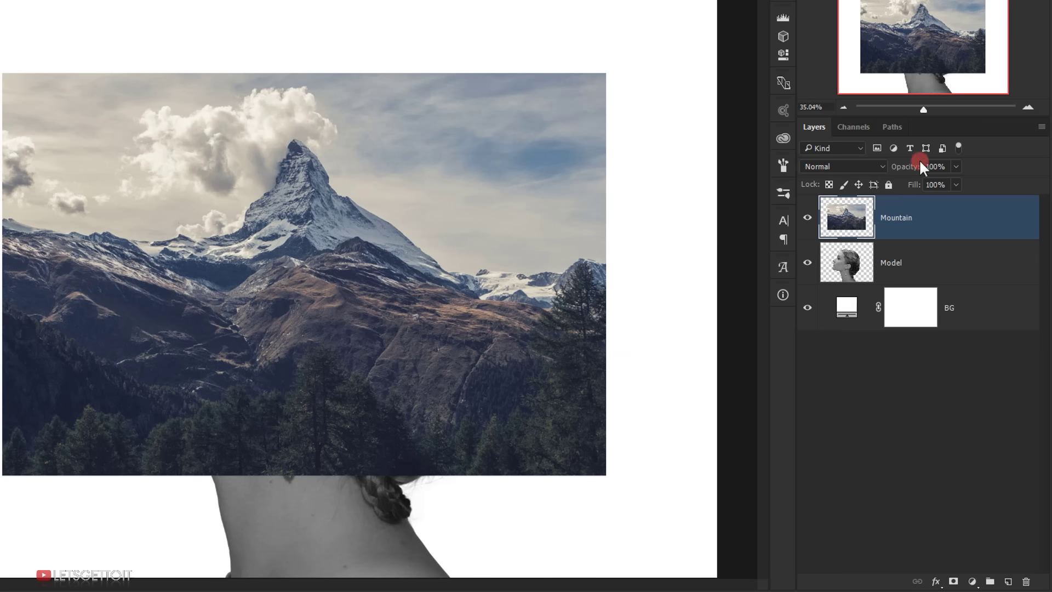
Set the Mountain layer's opacity to 50% and position the mountain over the woman's head.
{"action": "left_click_drag", "start_coordinate": [913, 170], "coordinate": [887, 174]}
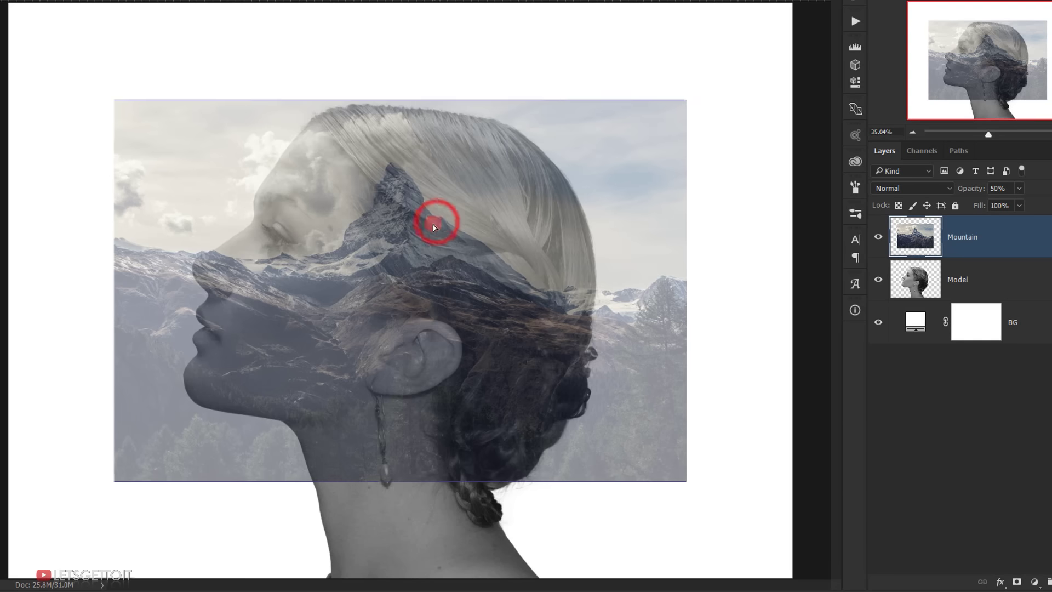
{"action": "left_click_drag", "start_coordinate": [340, 201], "coordinate": [333, 207]}
{"action": "mouse_move", "coordinate": [420, 279]}
{"action": "left_mouse_down"}
{"action": "mouse_move", "coordinate": [436, 277]}
{"action": "mouse_move", "coordinate": [427, 262]}
{"action": "left_mouse_up"}
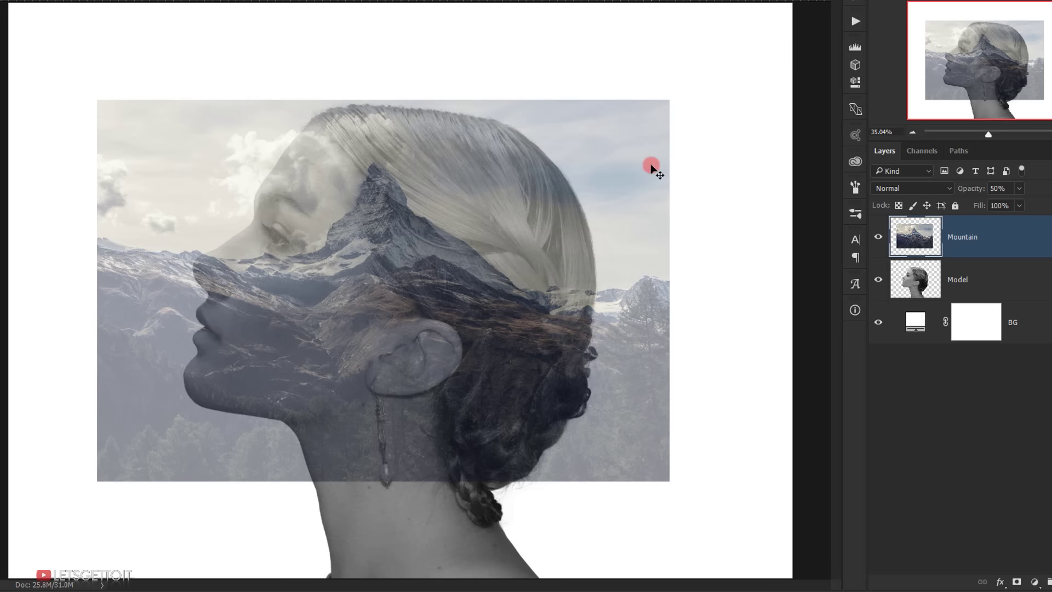
Flip the Mountain layer horizontally with Free Transform.
{"action": "key", "text": "ctrl+t"}
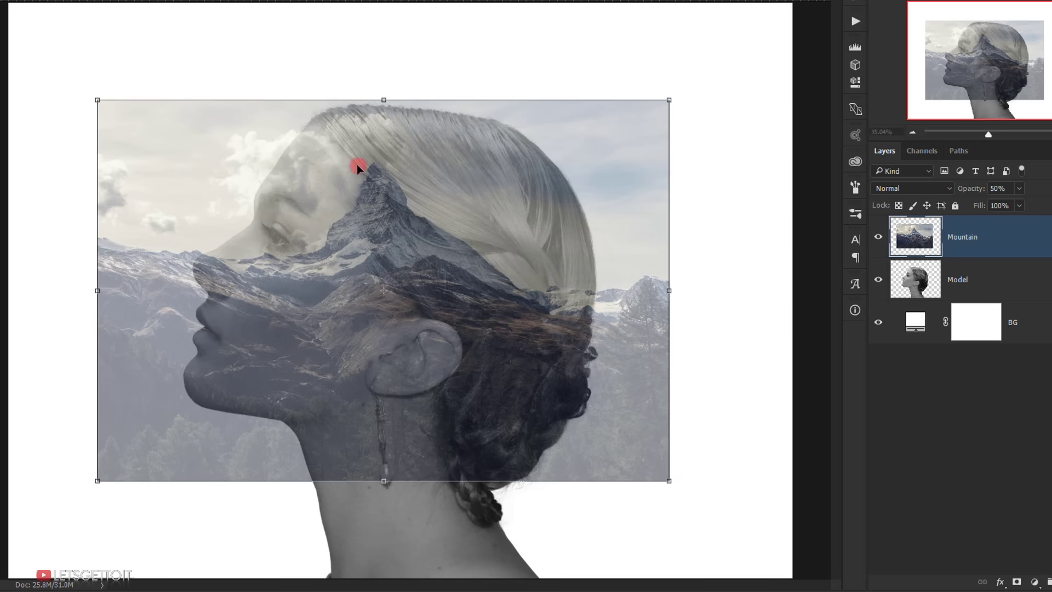
{"action": "right_click", "coordinate": [346, 156]}
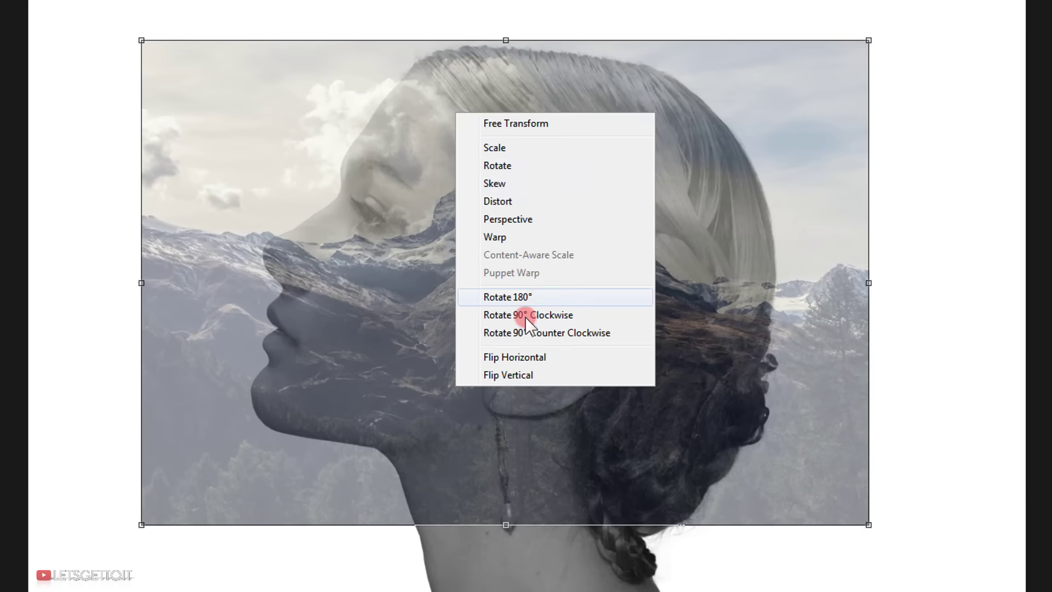
{"action": "left_click", "coordinate": [614, 354]}
{"action": "mouse_move", "coordinate": [470, 301]}
{"action": "left_mouse_down"}
{"action": "mouse_move", "coordinate": [501, 294]}
{"action": "mouse_move", "coordinate": [485, 300]}
{"action": "left_mouse_up"}
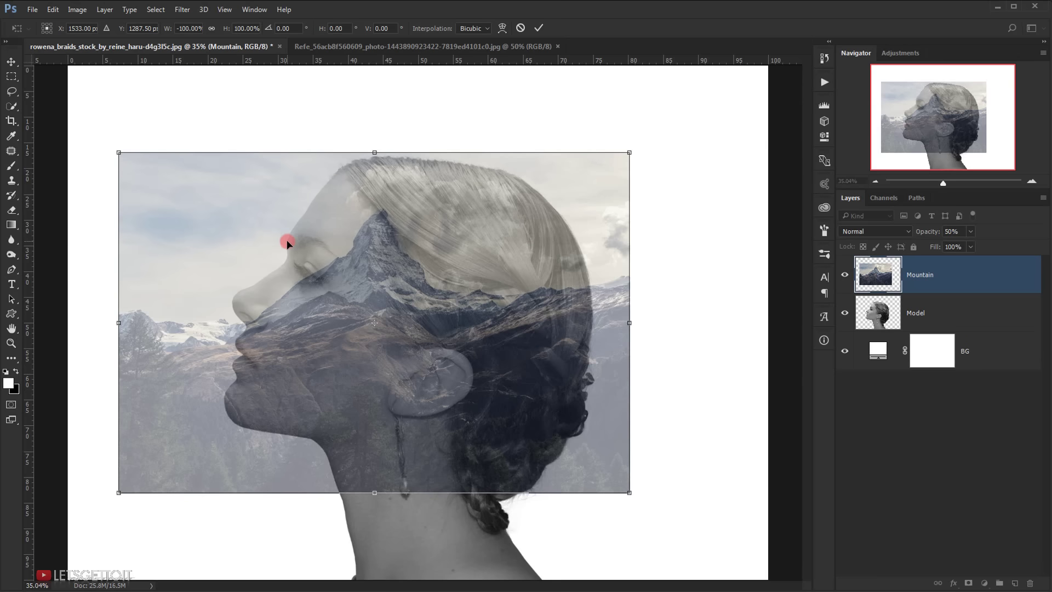
Enlarge the Mountain layer to about 136% and position its peak over the woman's forehead, then apply the transform.
{"action": "left_click_drag", "start_coordinate": [630, 496], "coordinate": [693, 535]}
{"action": "scroll", "coordinate": [519, 424], "scroll_direction": "down", "scroll_amount": 2}
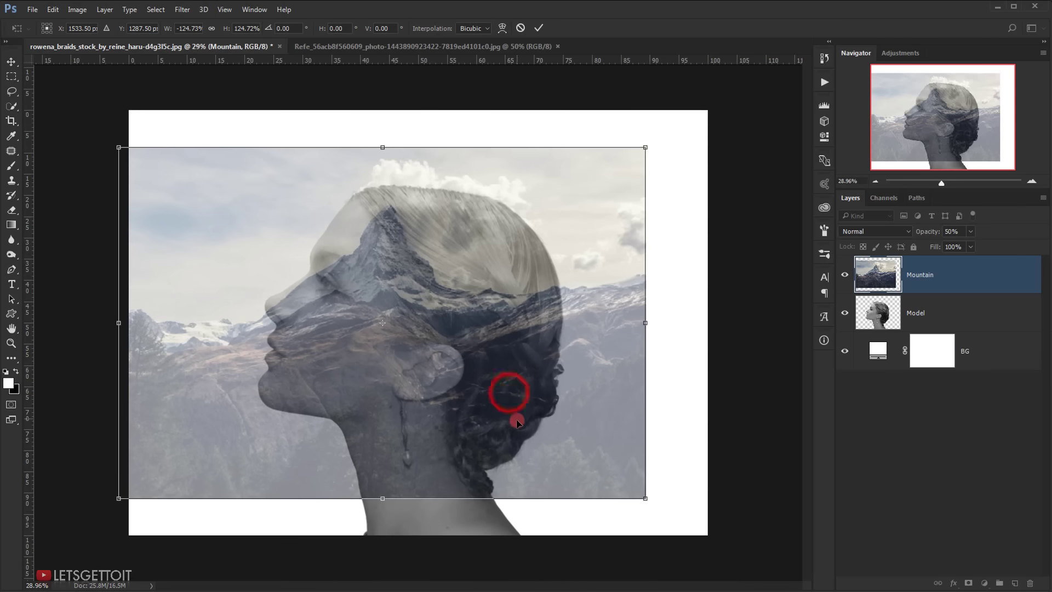
{"action": "left_click_drag", "start_coordinate": [536, 368], "coordinate": [535, 403]}
{"action": "left_click_drag", "start_coordinate": [114, 179], "coordinate": [42, 149]}
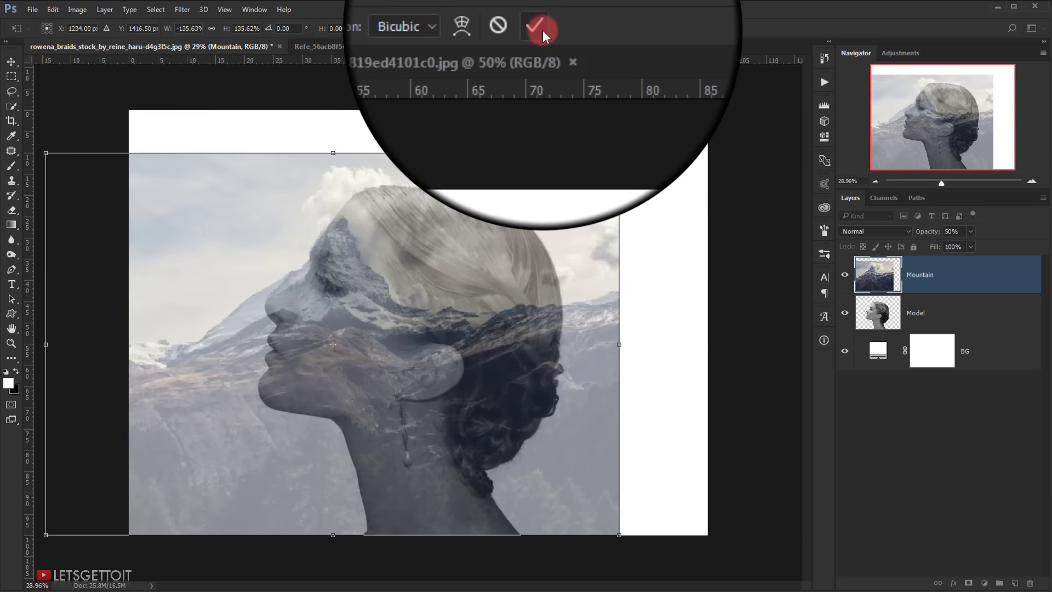
{"action": "left_click", "coordinate": [543, 31]}
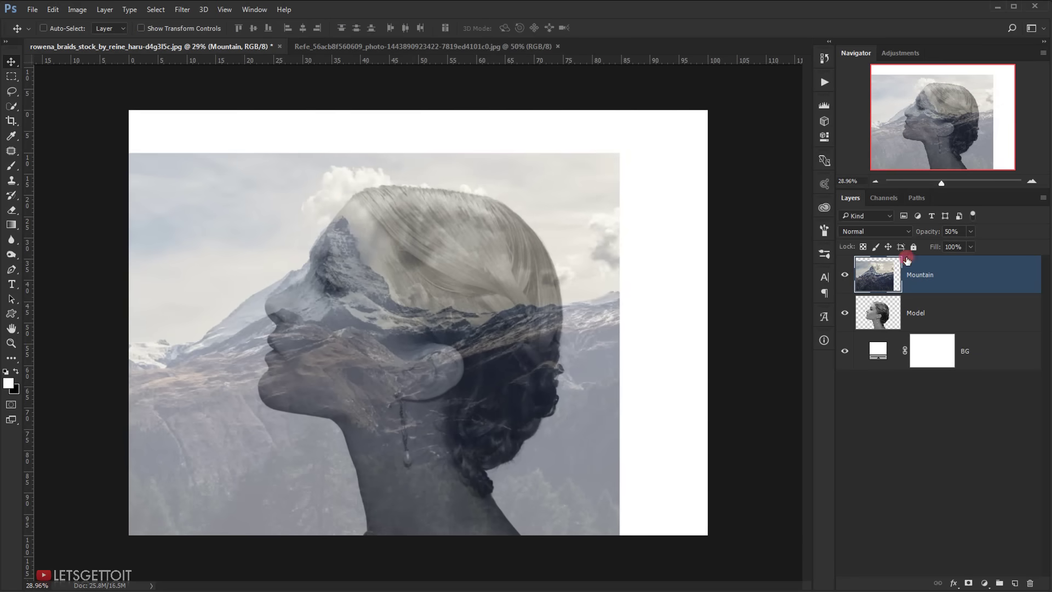
Set the Mountain layer's opacity to 100% and mask it to the woman's silhouette using a selection loaded from the Model layer.
{"action": "left_click_drag", "start_coordinate": [931, 230], "coordinate": [1022, 226]}
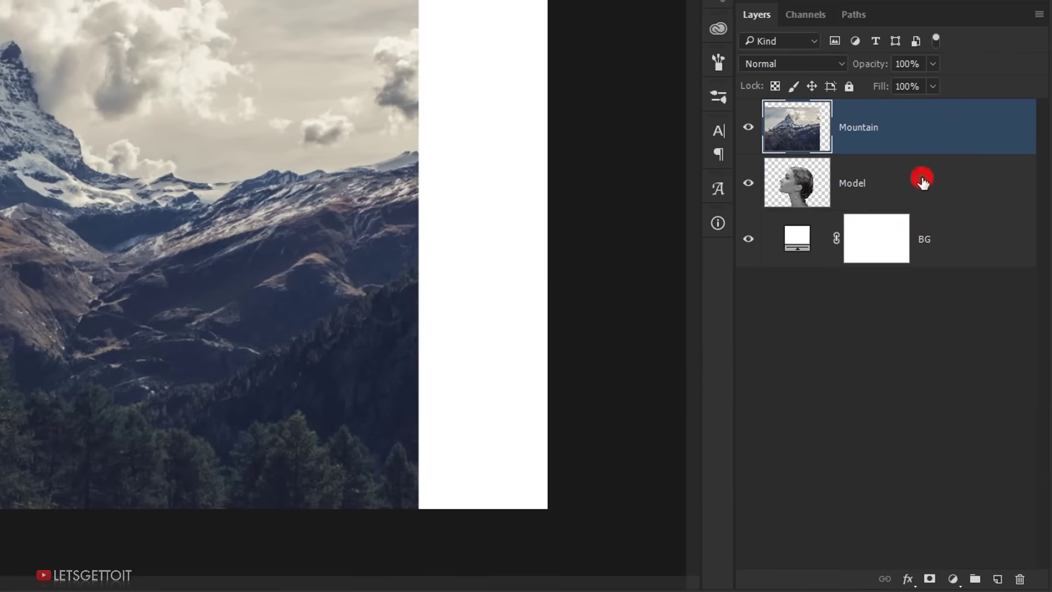
{"action": "left_click", "coordinate": [896, 317]}
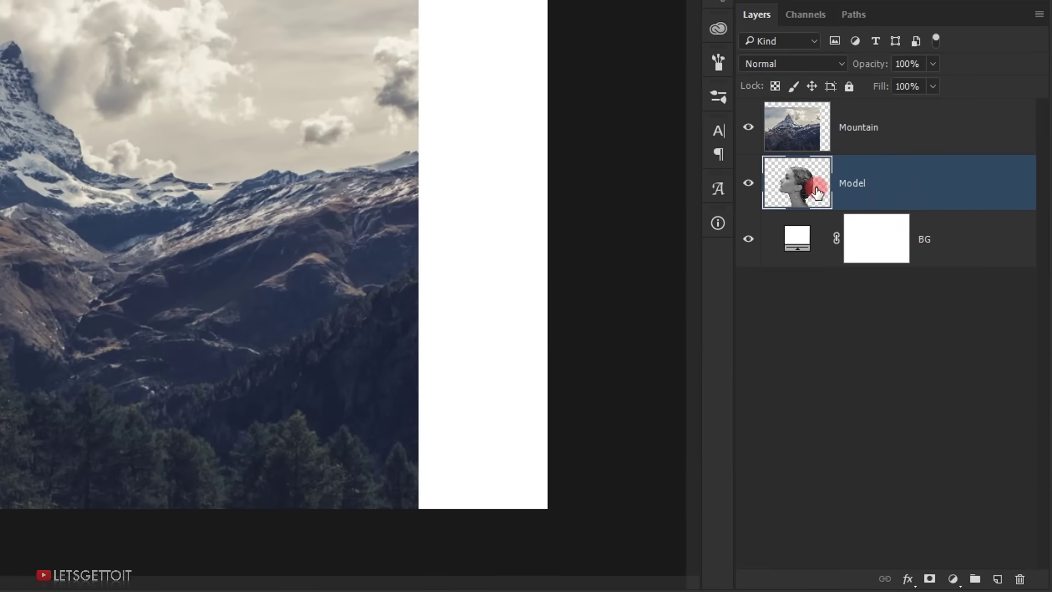
{"action": "left_click", "coordinate": [791, 192], "text": "ctrl"}
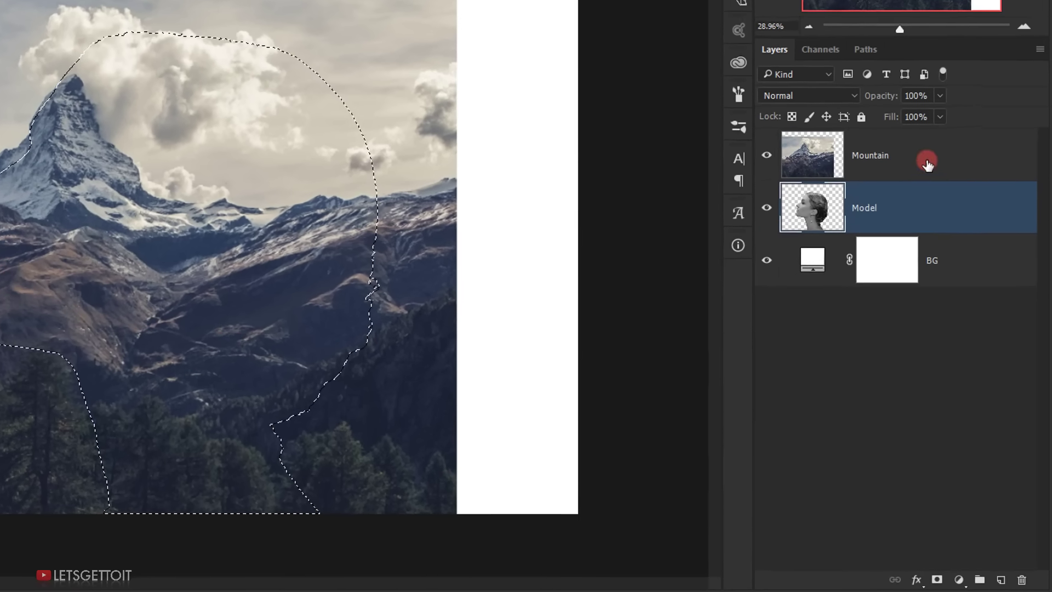
{"action": "left_click", "coordinate": [931, 186]}
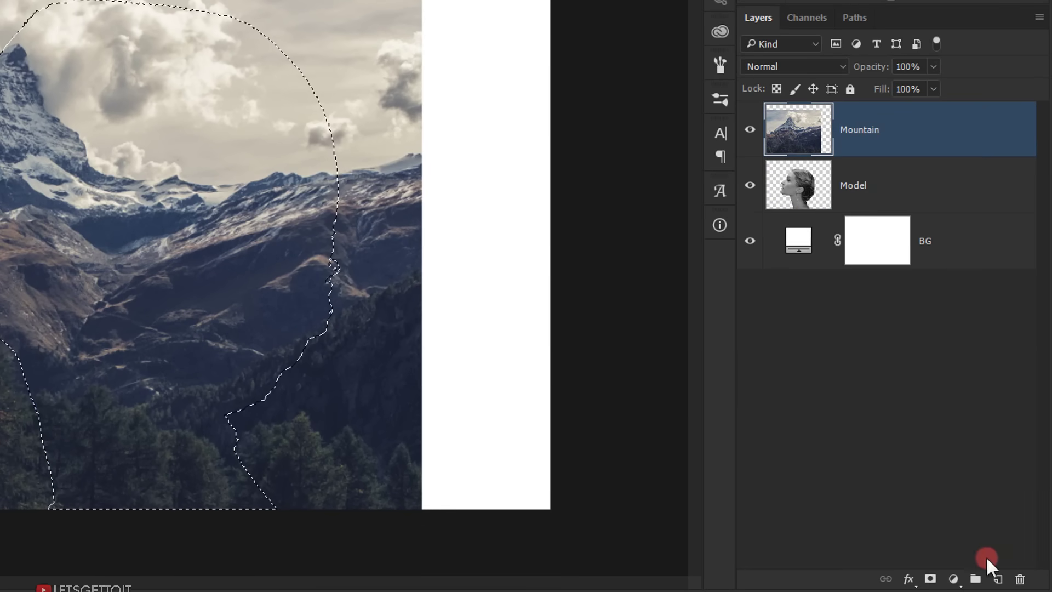
{"action": "left_click", "coordinate": [931, 578]}
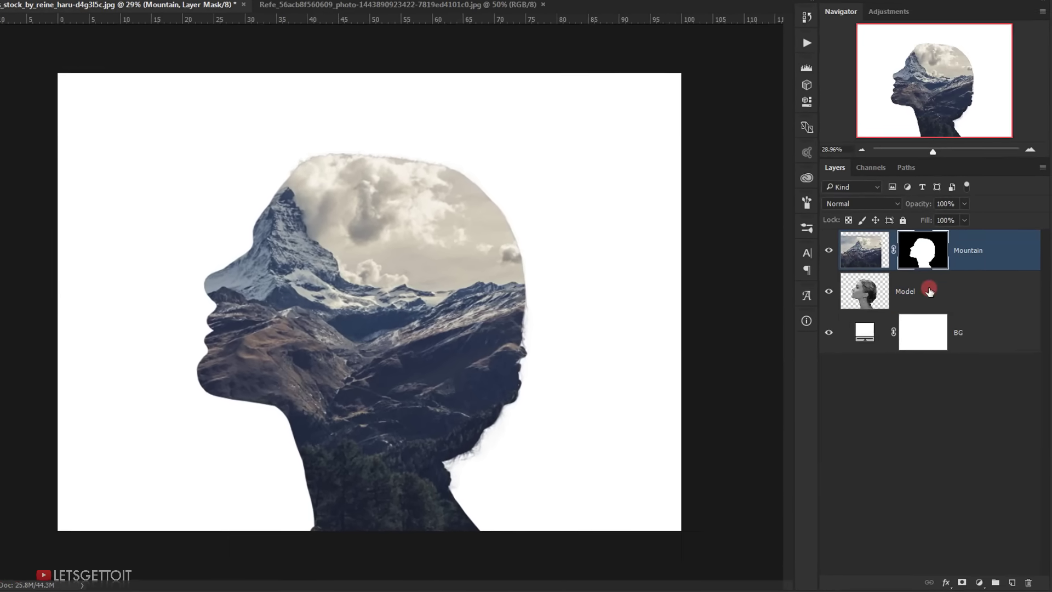
Duplicate the Model layer above Mountain and set the copy to Lighten blending at 50% opacity.
{"action": "left_click", "coordinate": [934, 313]}
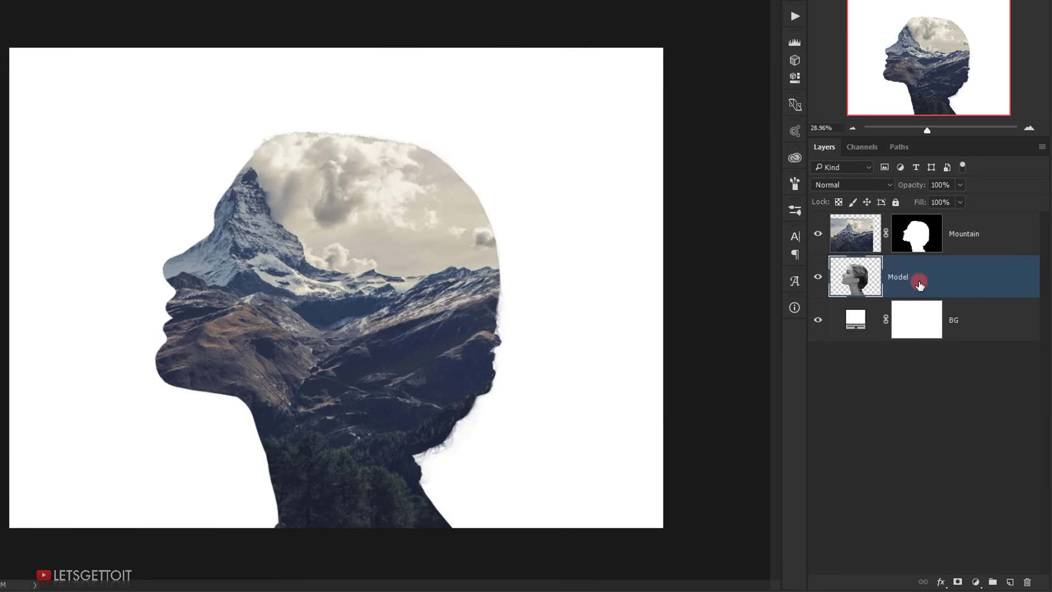
{"action": "left_click_drag", "start_coordinate": [918, 284], "coordinate": [887, 220]}
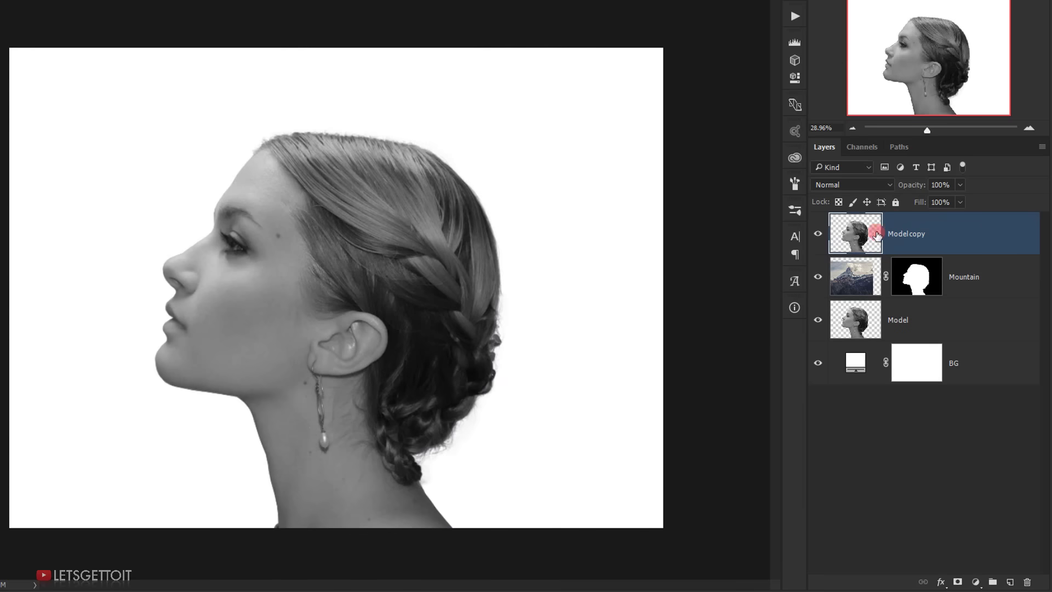
{"action": "left_click", "coordinate": [834, 184]}
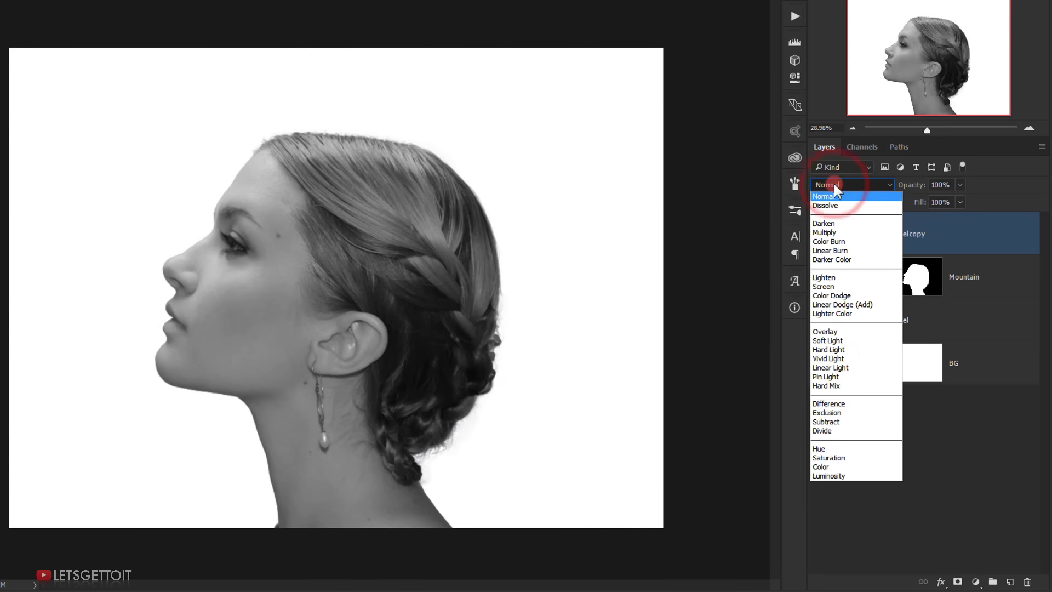
{"action": "left_click", "coordinate": [850, 278]}
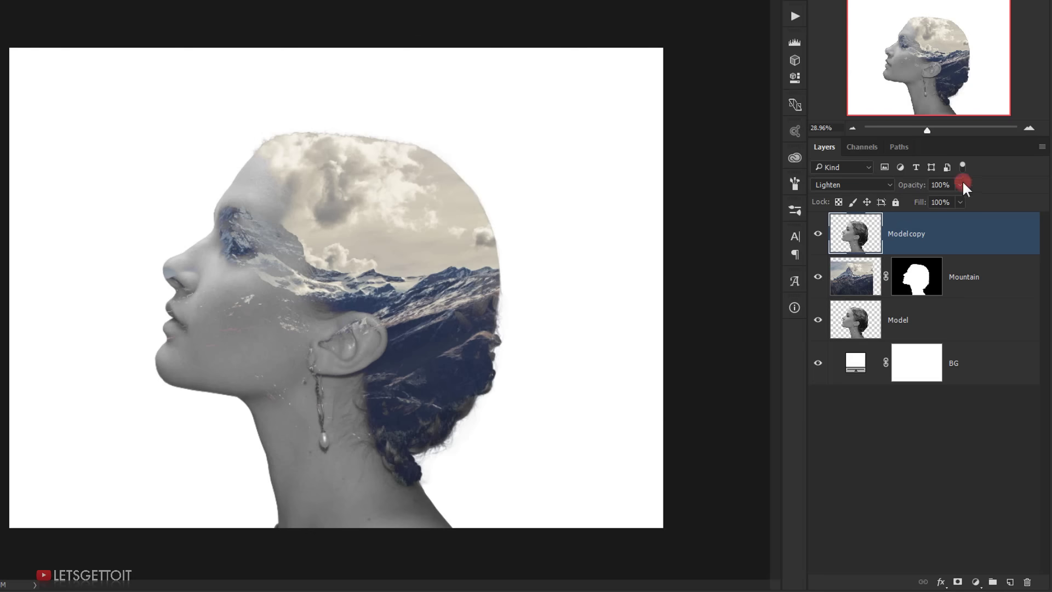
{"action": "left_click_drag", "start_coordinate": [923, 186], "coordinate": [888, 188]}
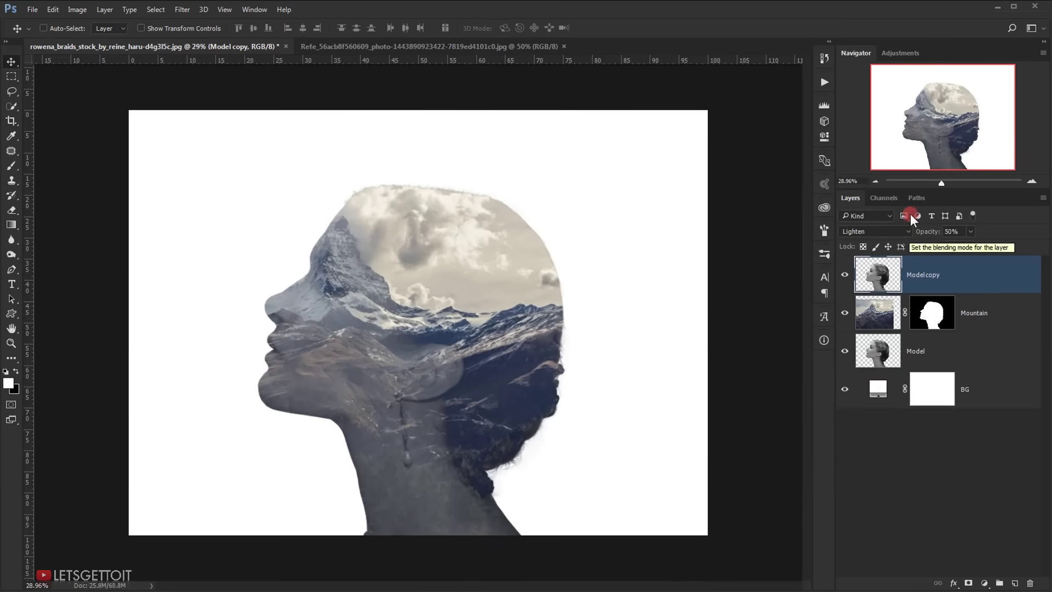
Add a layer mask to Model copy and paint it black with a soft 40% opacity brush over the ear and neck.
{"action": "scroll", "coordinate": [420, 301], "scroll_direction": "up", "scroll_amount": 1}
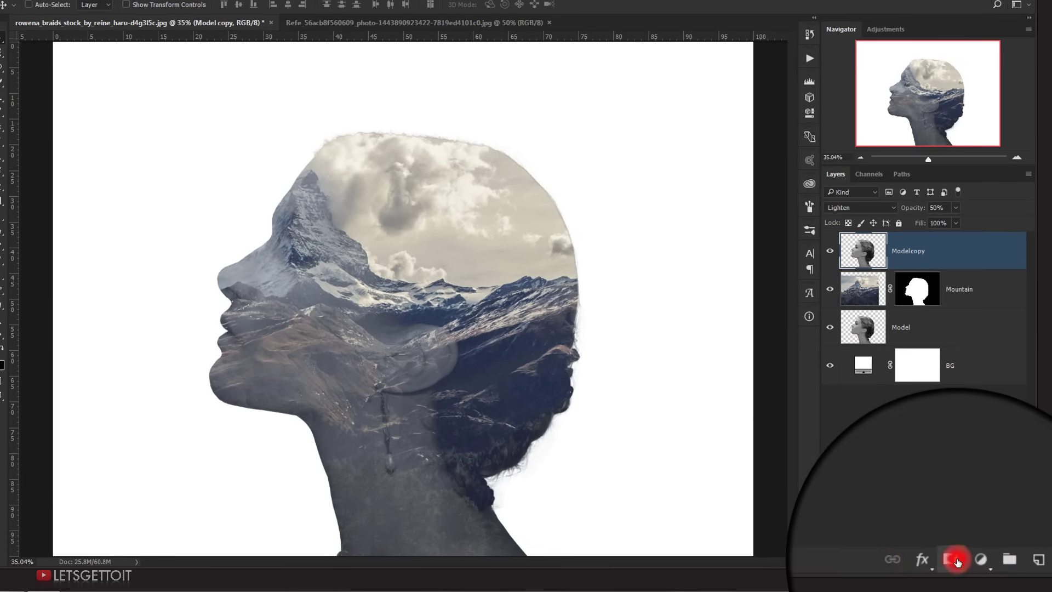
{"action": "left_click", "coordinate": [968, 583]}
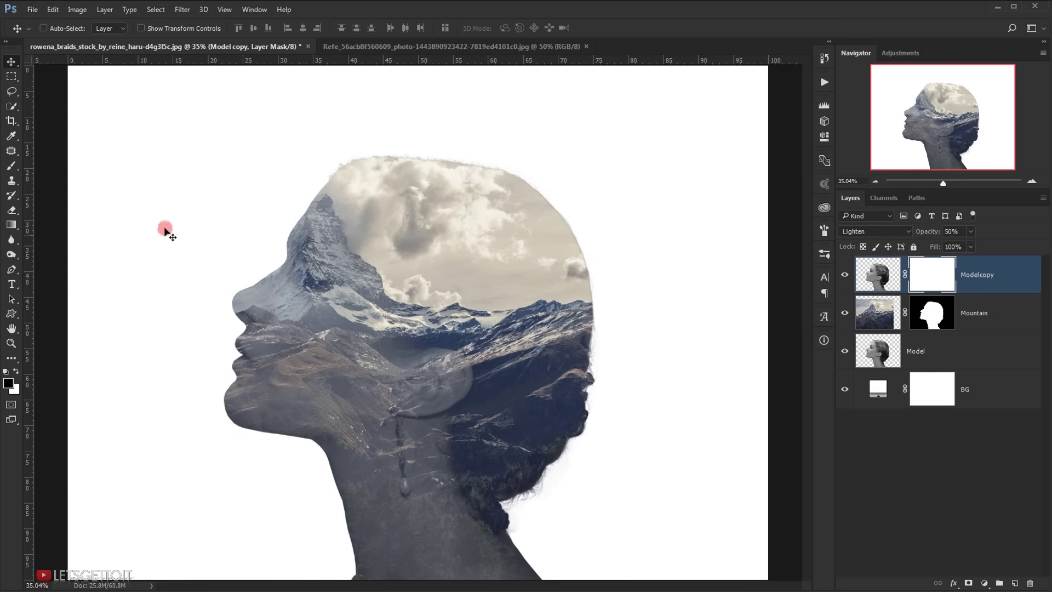
{"action": "left_click_drag", "start_coordinate": [11, 166], "coordinate": [43, 168]}
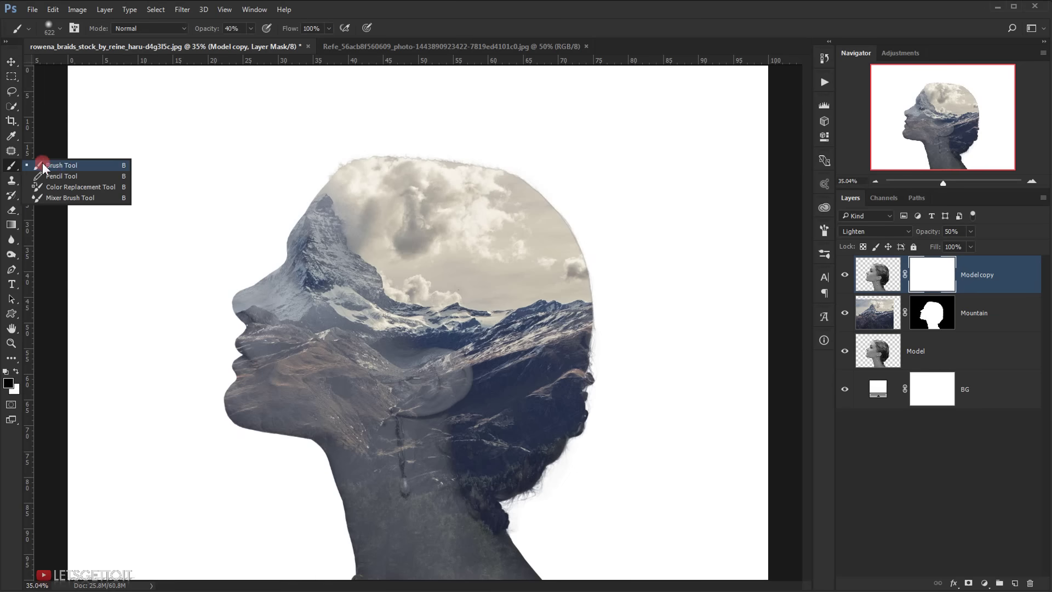
{"action": "left_click", "coordinate": [72, 166]}
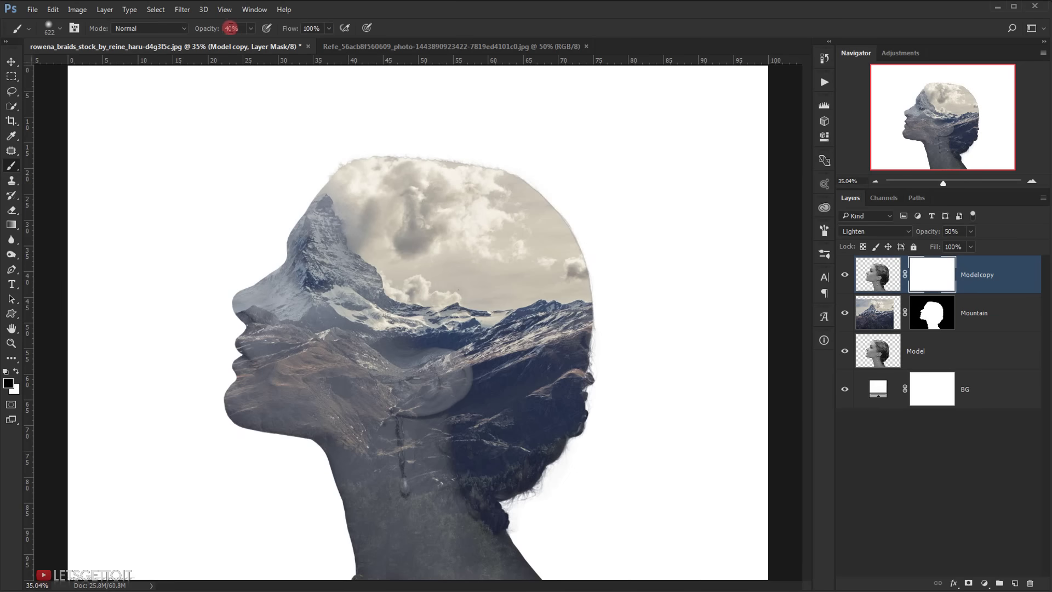
{"action": "left_click", "coordinate": [12, 380]}
{"action": "mouse_move", "coordinate": [455, 362]}
{"action": "left_mouse_down"}
{"action": "mouse_move", "coordinate": [435, 397]}
{"action": "mouse_move", "coordinate": [441, 384]}
{"action": "mouse_move", "coordinate": [444, 496]}
{"action": "mouse_move", "coordinate": [462, 353]}
{"action": "mouse_move", "coordinate": [475, 364]}
{"action": "mouse_move", "coordinate": [507, 329]}
{"action": "mouse_move", "coordinate": [581, 470]}
{"action": "left_mouse_up"}
{"action": "left_click", "coordinate": [444, 383]}
{"action": "left_click", "coordinate": [444, 373]}
{"action": "key", "text": "]"}
{"action": "key", "text": "]"}
{"action": "key", "text": "]"}
{"action": "key", "text": "]"}
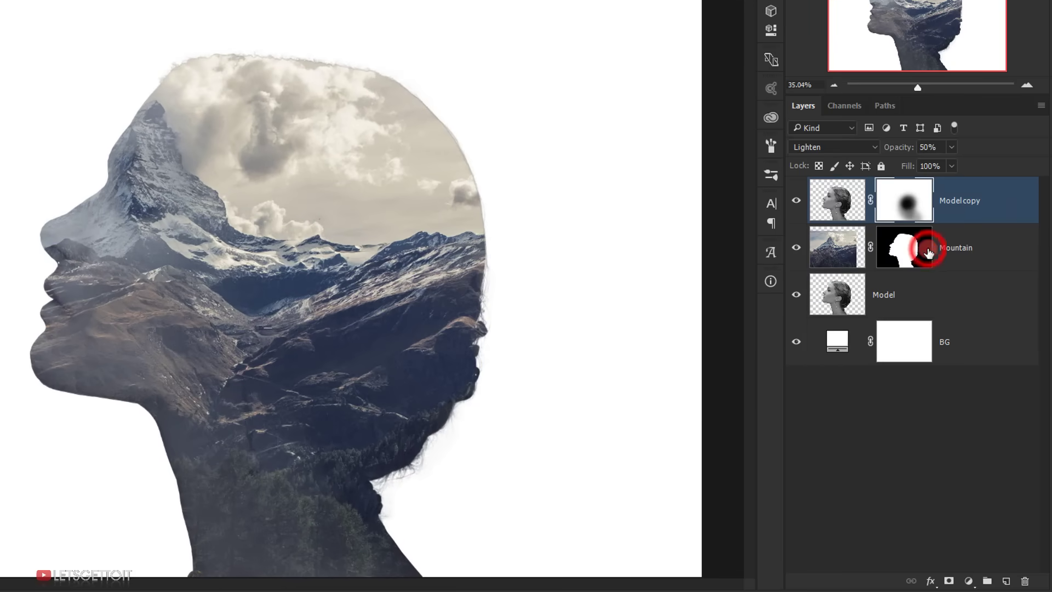
Paint on the Mountain layer's mask with the soft brush to reveal the woman's face from eye to chin.
{"action": "left_click", "coordinate": [927, 252]}
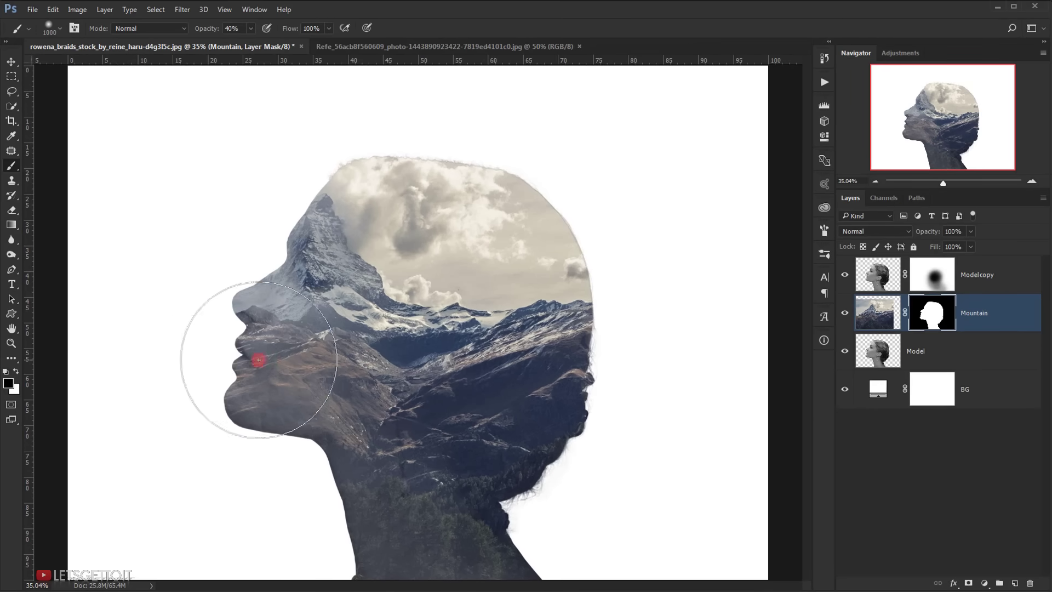
{"action": "mouse_move", "coordinate": [237, 281]}
{"action": "left_mouse_down"}
{"action": "mouse_move", "coordinate": [273, 308]}
{"action": "mouse_move", "coordinate": [261, 297]}
{"action": "mouse_move", "coordinate": [221, 400]}
{"action": "mouse_move", "coordinate": [215, 350]}
{"action": "mouse_move", "coordinate": [194, 387]}
{"action": "mouse_move", "coordinate": [235, 287]}
{"action": "mouse_move", "coordinate": [255, 285]}
{"action": "mouse_move", "coordinate": [281, 284]}
{"action": "mouse_move", "coordinate": [239, 313]}
{"action": "mouse_move", "coordinate": [245, 331]}
{"action": "mouse_move", "coordinate": [349, 387]}
{"action": "mouse_move", "coordinate": [340, 373]}
{"action": "mouse_move", "coordinate": [380, 371]}
{"action": "mouse_move", "coordinate": [207, 339]}
{"action": "mouse_move", "coordinate": [266, 359]}
{"action": "left_mouse_up"}
{"action": "key", "text": "["}
{"action": "key", "text": "["}
{"action": "key", "text": "["}
{"action": "key", "text": "x"}
{"action": "key", "text": "]"}
{"action": "key", "text": "]"}
Change the BG fill layer's color to the beige d0c9b9 sampled from the sky inside the head.
{"action": "left_click", "coordinate": [881, 392]}
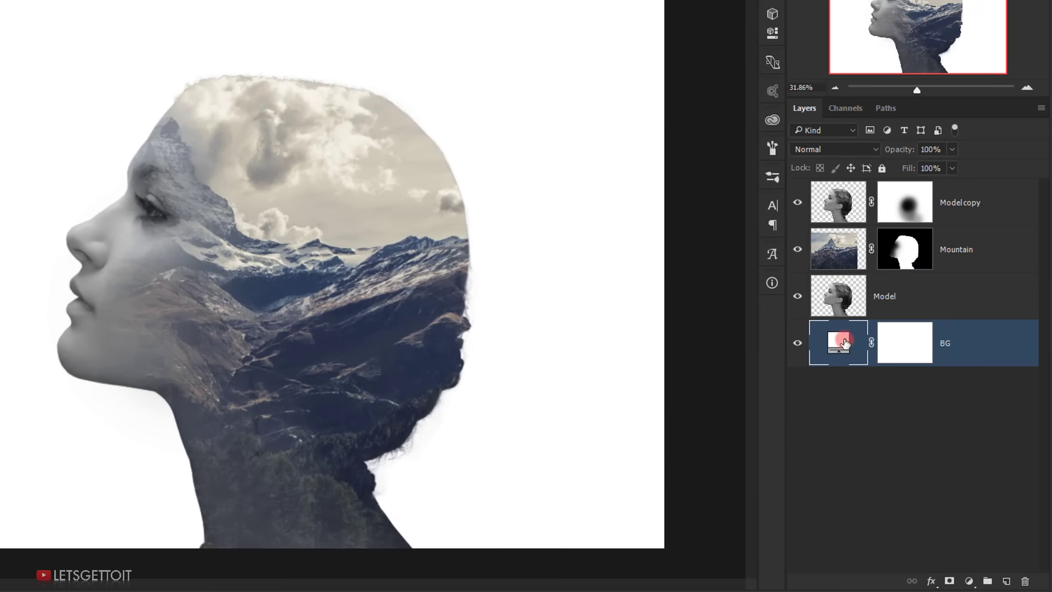
{"action": "double_click", "coordinate": [839, 341]}
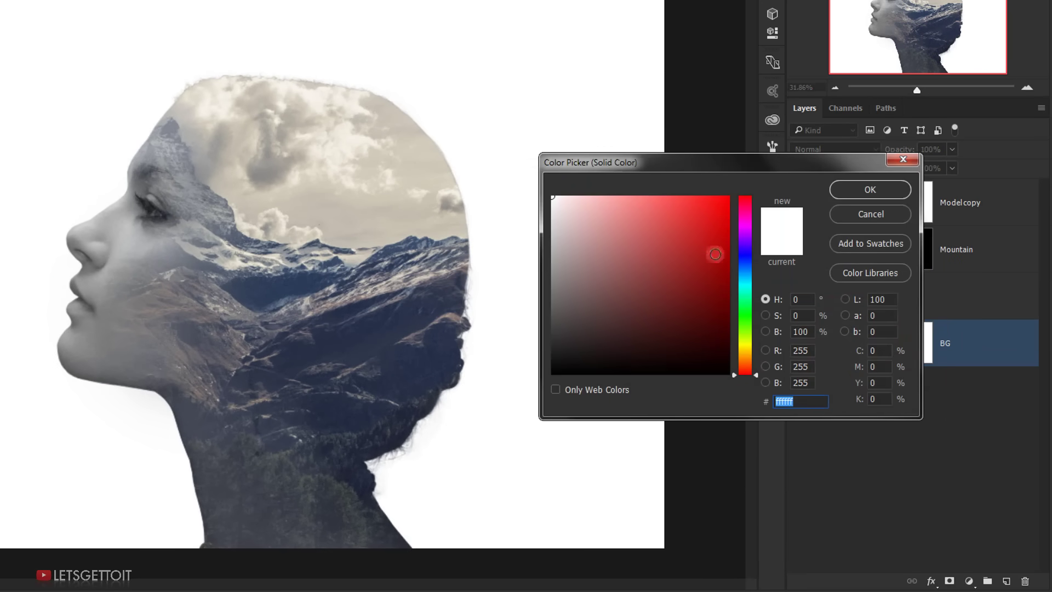
{"action": "left_click", "coordinate": [425, 150]}
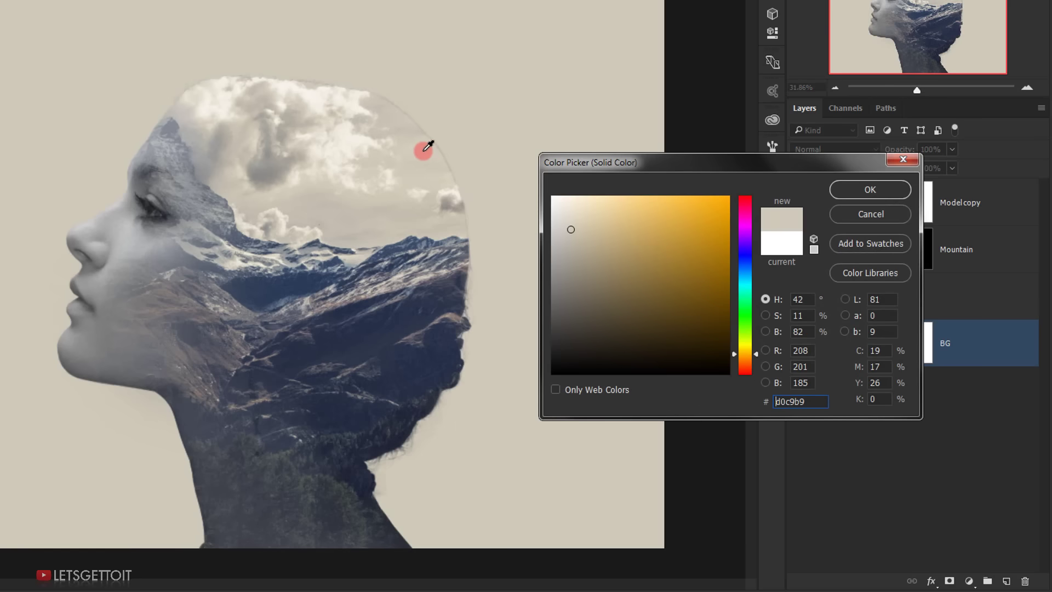
{"action": "left_click", "coordinate": [875, 192]}
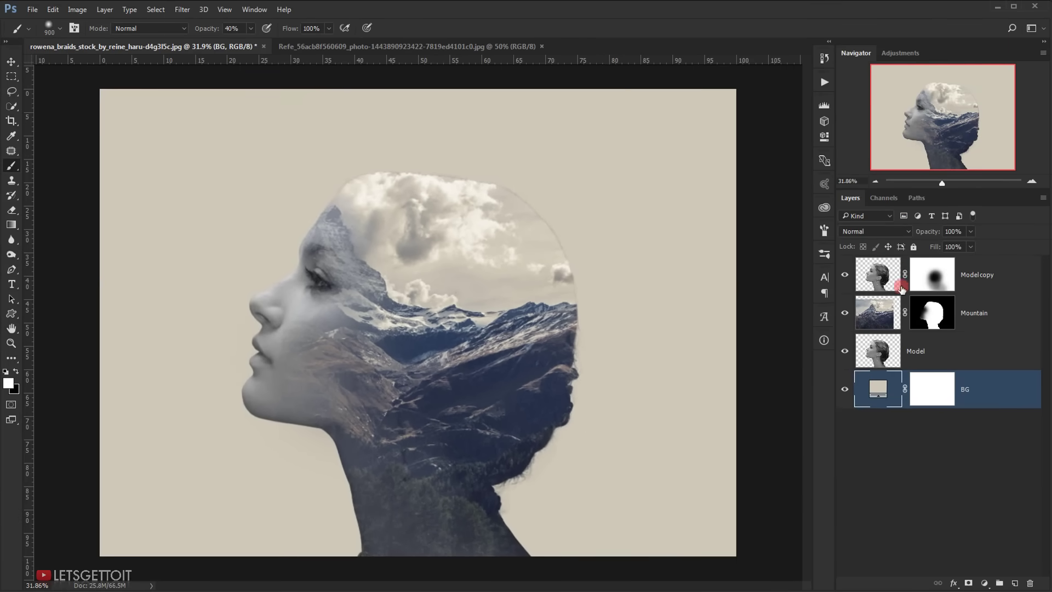
Duplicate the Mountain layer and delete the copy's layer mask without applying it.
{"action": "left_click", "coordinate": [995, 251]}
{"action": "left_click", "coordinate": [974, 312]}
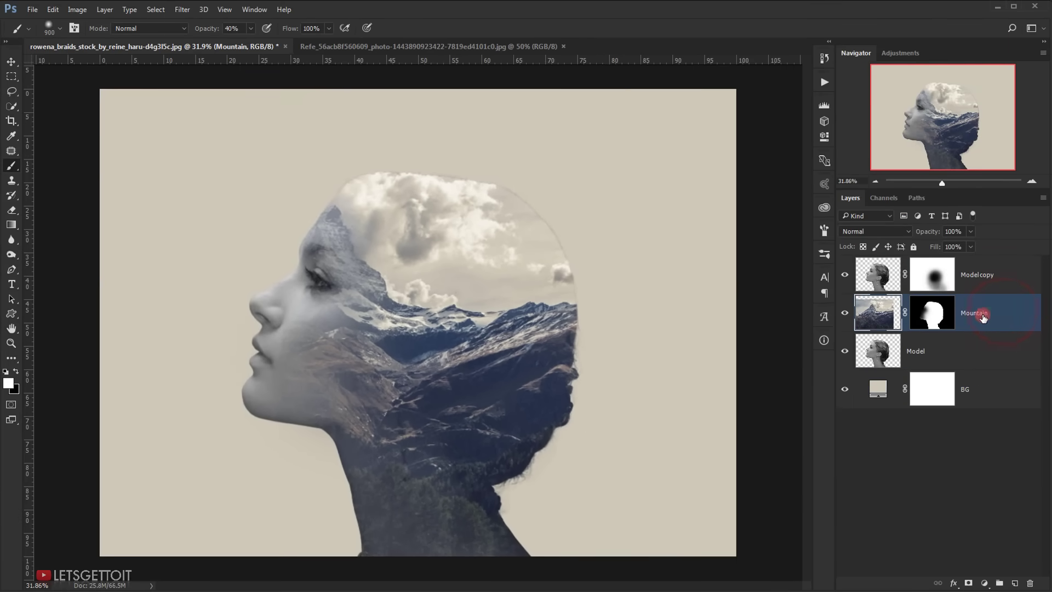
{"action": "key", "text": "ctrl+j"}
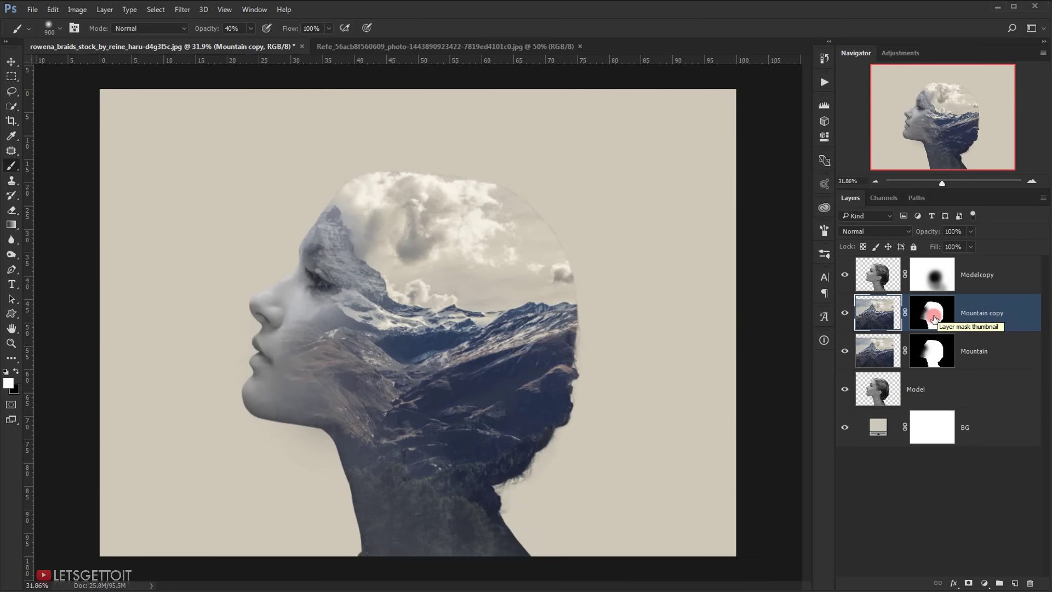
{"action": "left_click", "coordinate": [934, 319]}
{"action": "left_click_drag", "start_coordinate": [933, 310], "coordinate": [1037, 586]}
{"action": "left_click", "coordinate": [632, 285]}
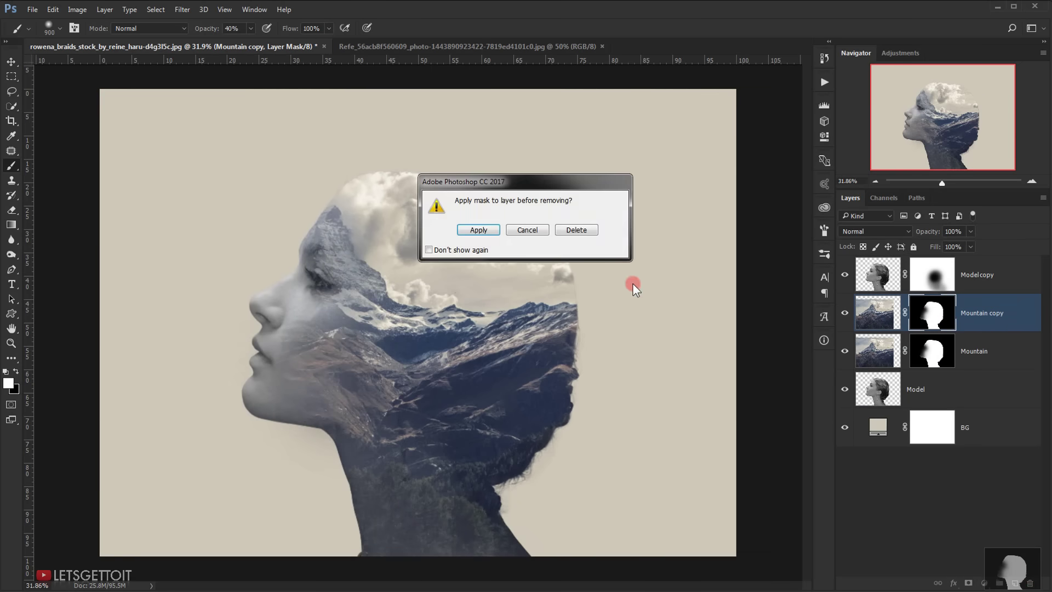
{"action": "left_click", "coordinate": [572, 231]}
Set the Mountain copy layer's blend mode to Lighten and hide it with a black layer mask.
{"action": "left_click", "coordinate": [864, 232]}
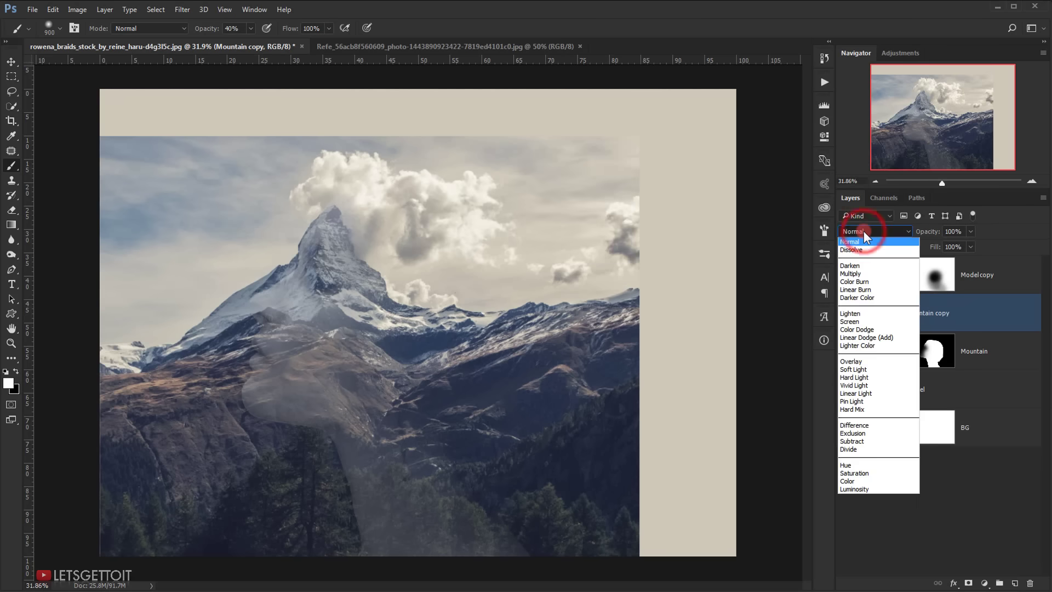
{"action": "left_click", "coordinate": [850, 314]}
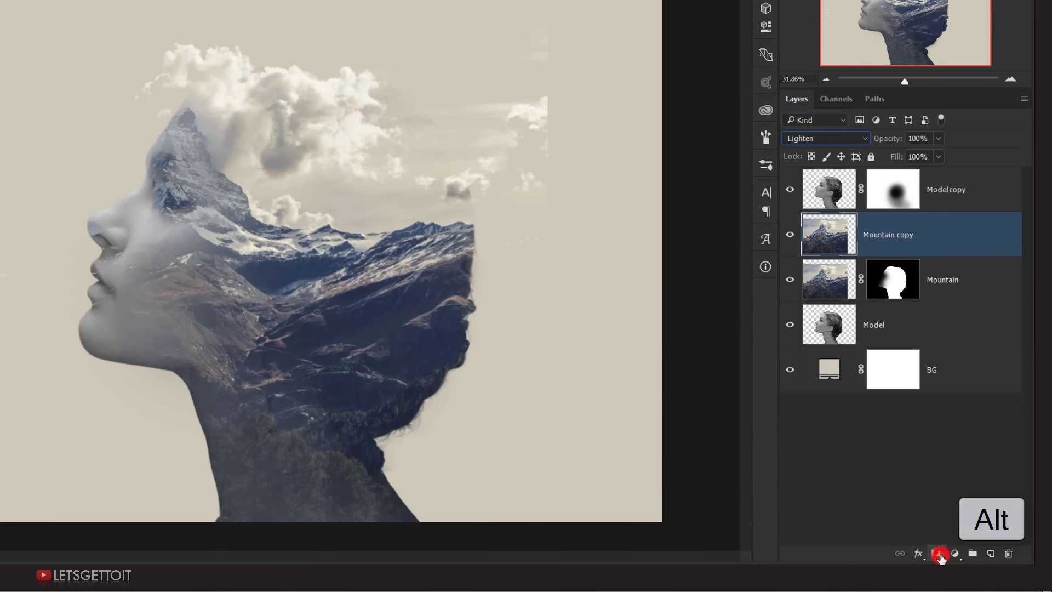
{"action": "left_click", "coordinate": [936, 554], "text": "alt"}
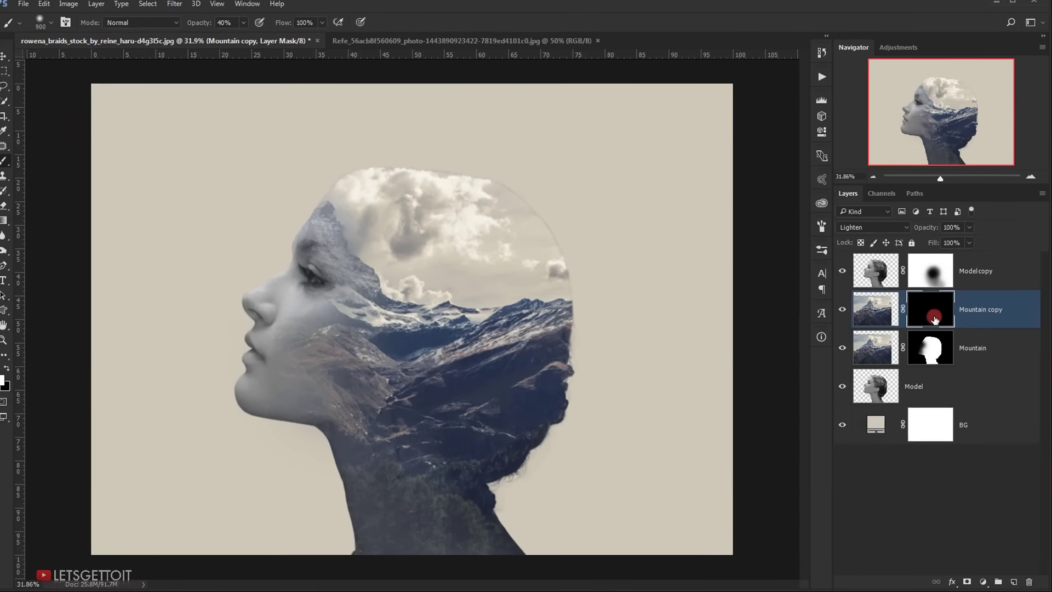
Paint the Mountain copy mask white to reveal clouds beyond the top and back of the head, and black to hide the stray outer edges.
{"action": "left_click", "coordinate": [19, 157]}
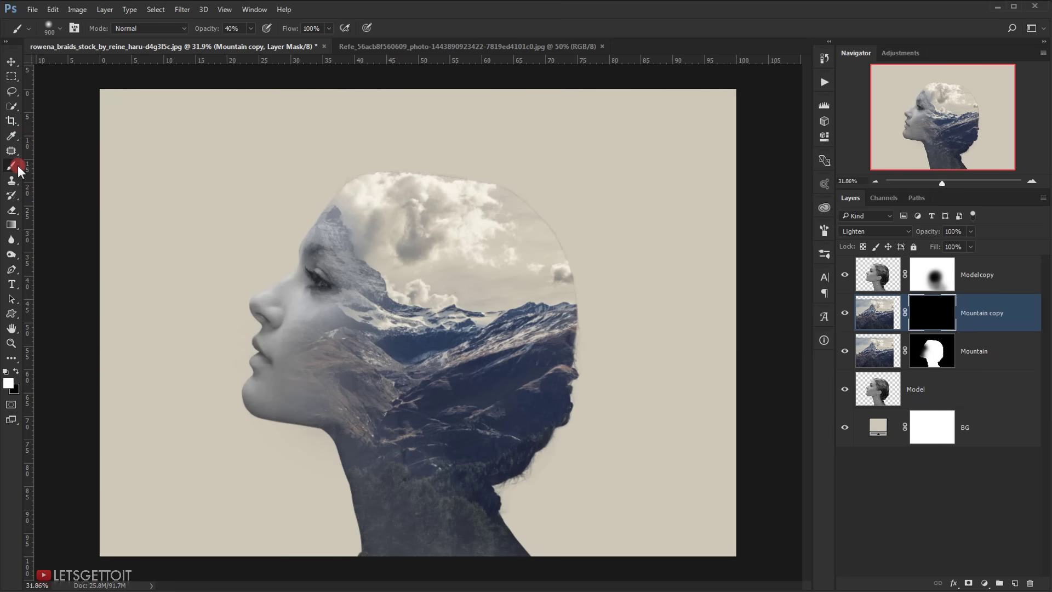
{"action": "mouse_move", "coordinate": [385, 179]}
{"action": "left_mouse_down"}
{"action": "mouse_move", "coordinate": [312, 169]}
{"action": "mouse_move", "coordinate": [440, 174]}
{"action": "mouse_move", "coordinate": [465, 189]}
{"action": "left_mouse_up"}
{"action": "left_click_drag", "start_coordinate": [465, 189], "coordinate": [495, 229]}
{"action": "right_click", "coordinate": [526, 252], "text": "alt"}
{"action": "key", "text": "x"}
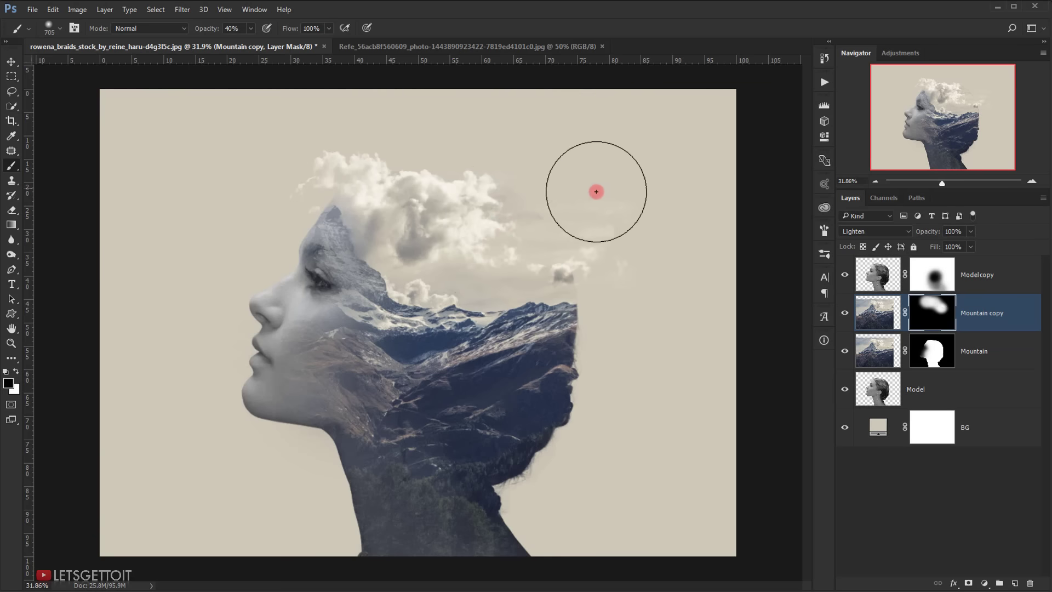
{"action": "key", "text": "x"}
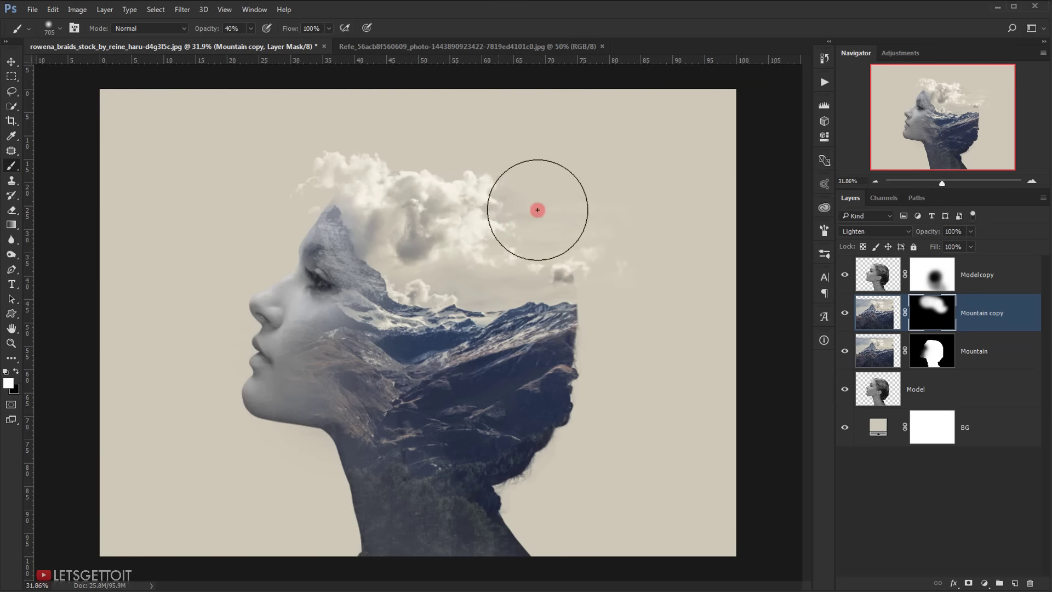
{"action": "key", "text": "x"}
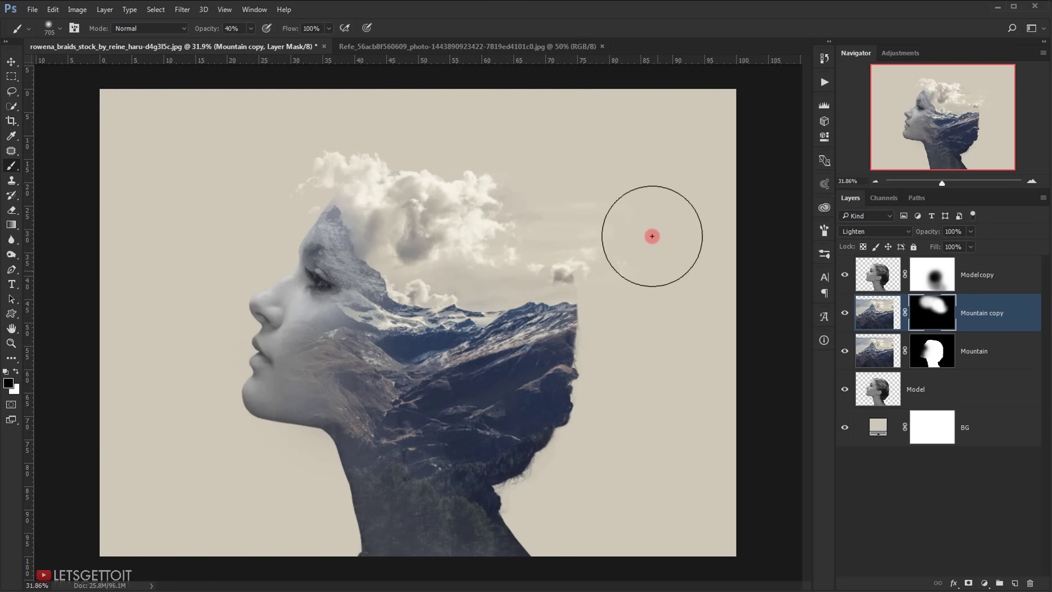
{"action": "mouse_move", "coordinate": [652, 236]}
{"action": "left_mouse_down"}
{"action": "mouse_move", "coordinate": [433, 188]}
{"action": "mouse_move", "coordinate": [475, 272]}
{"action": "mouse_move", "coordinate": [639, 235]}
{"action": "mouse_move", "coordinate": [652, 194]}
{"action": "left_mouse_up"}
{"action": "key", "text": "v"}
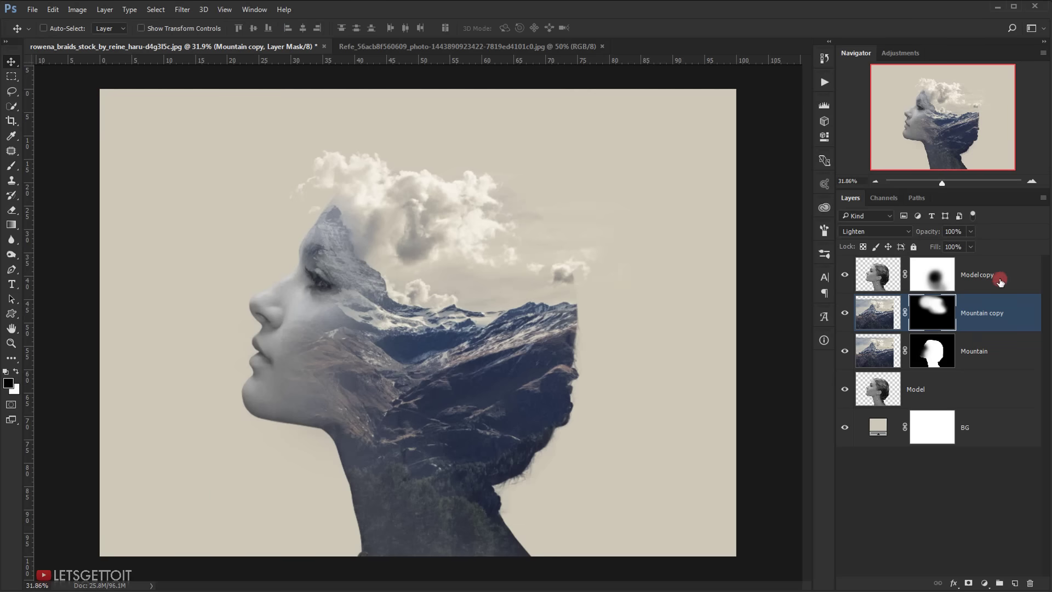
Add a solid color fill layer in pale pink e9cdcd above the Model copy layer.
{"action": "left_click", "coordinate": [1022, 281]}
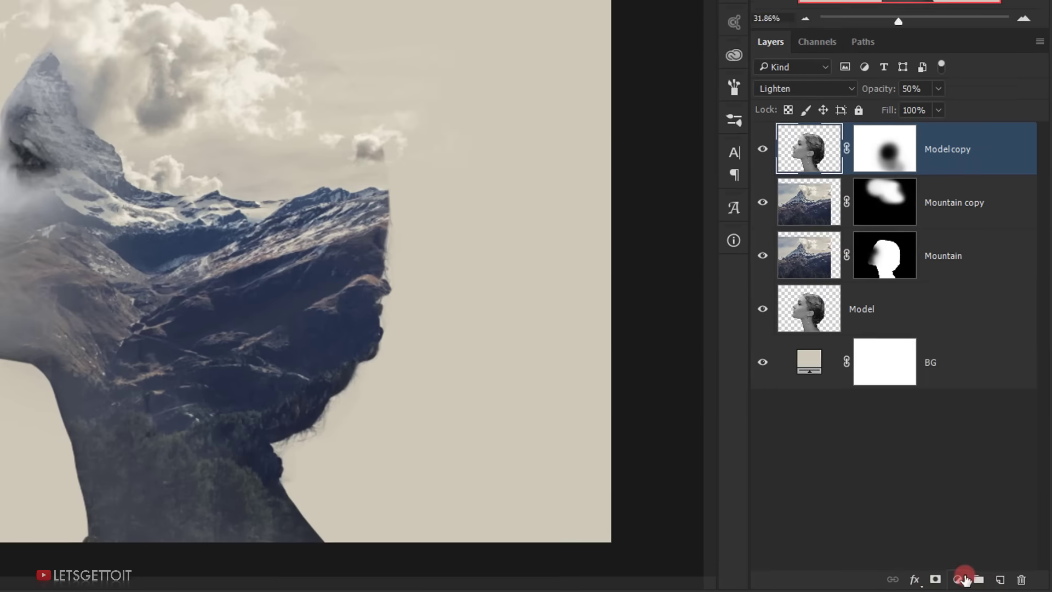
{"action": "left_click", "coordinate": [984, 583]}
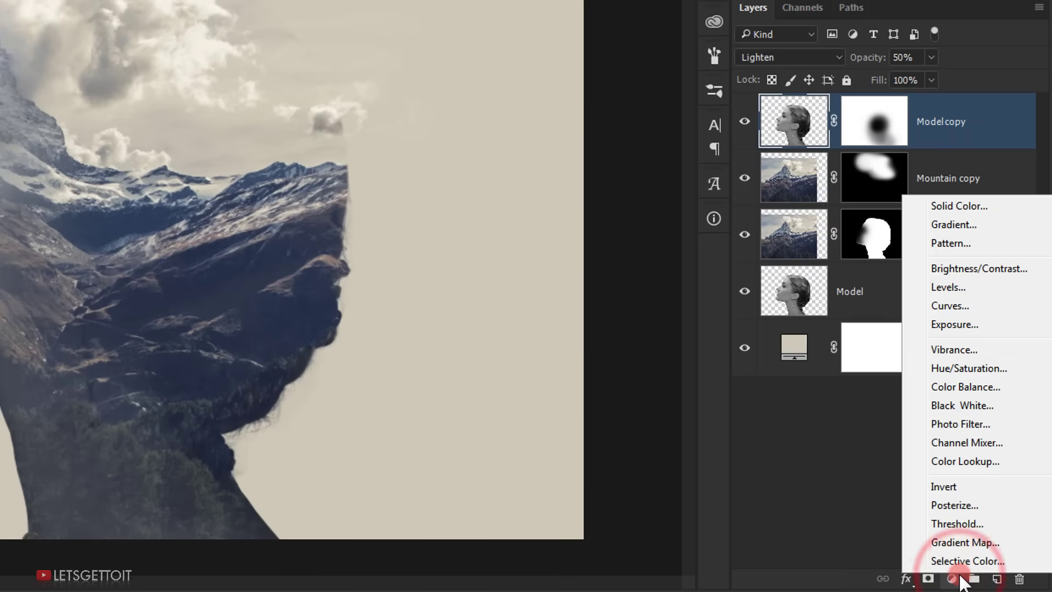
{"action": "left_click", "coordinate": [953, 205]}
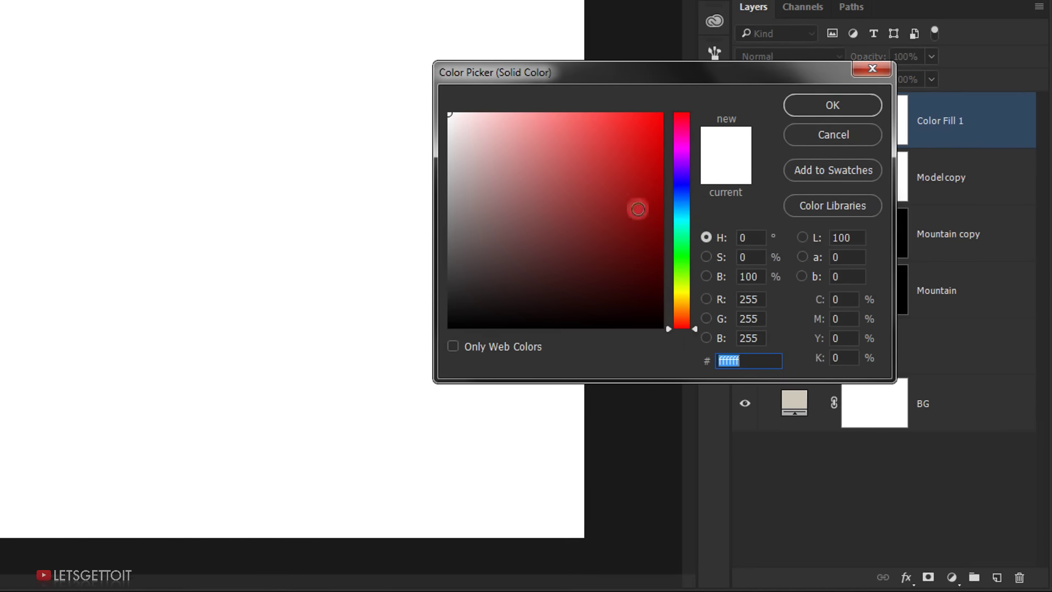
{"action": "left_click_drag", "start_coordinate": [477, 126], "coordinate": [474, 131]}
{"action": "left_click", "coordinate": [855, 112]}
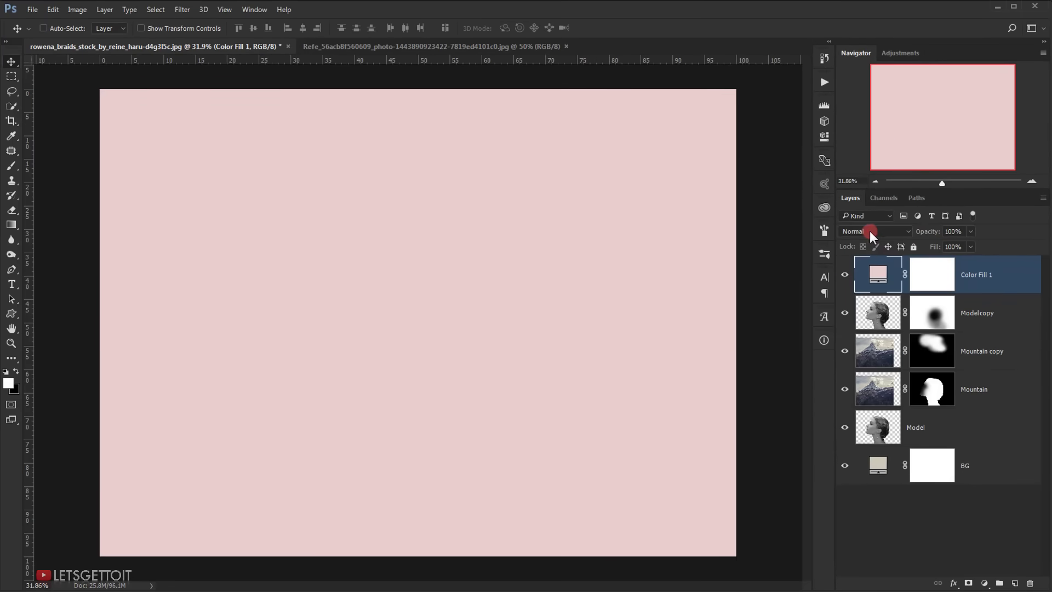
Set the pink fill layer's blend mode to Multiply and its opacity to 20%.
{"action": "left_click", "coordinate": [869, 231]}
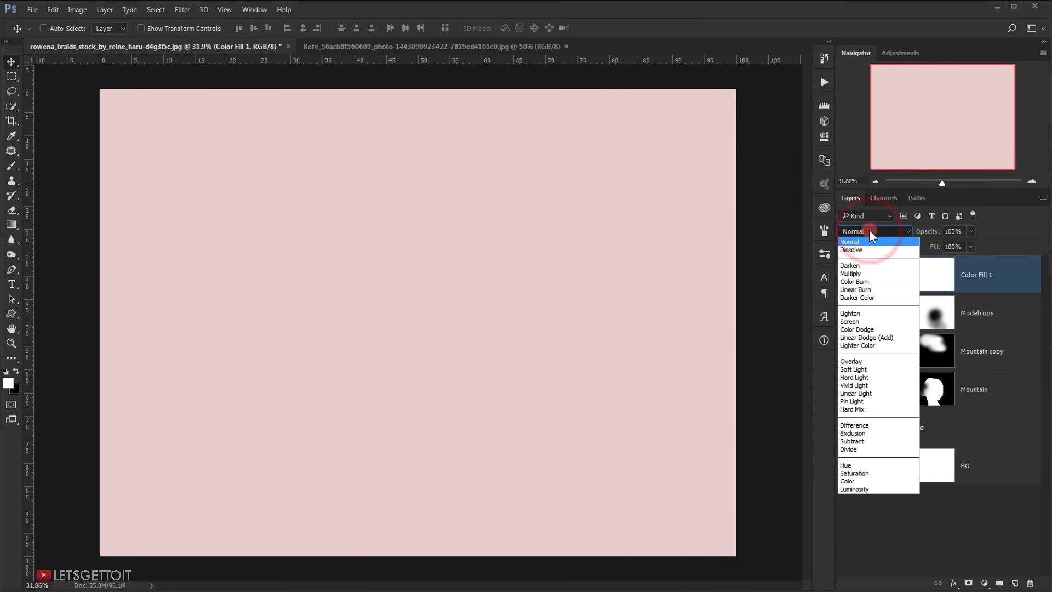
{"action": "left_click", "coordinate": [859, 268]}
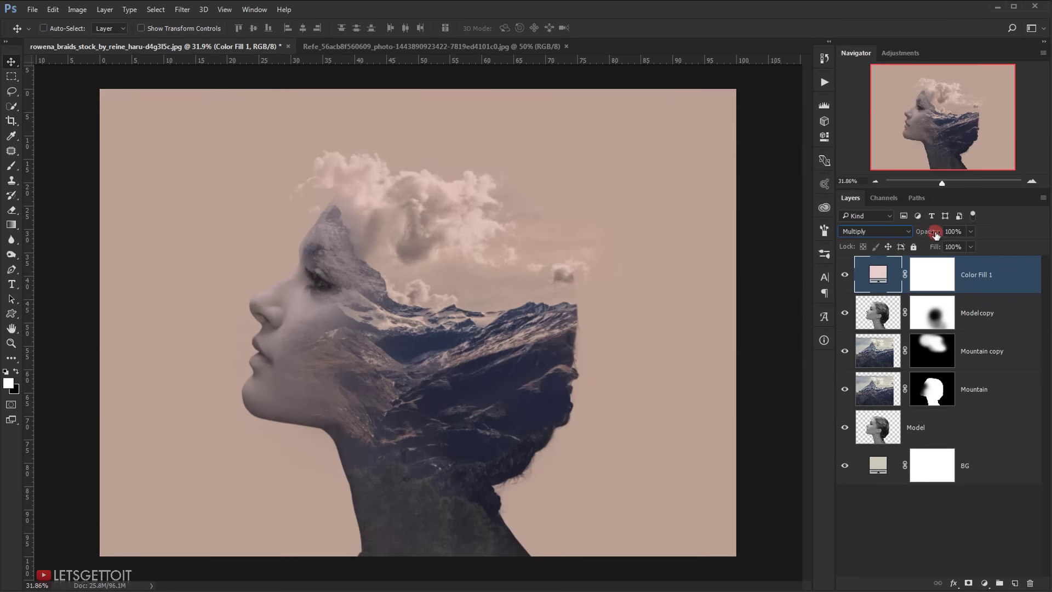
{"action": "left_click_drag", "start_coordinate": [927, 234], "coordinate": [907, 258]}
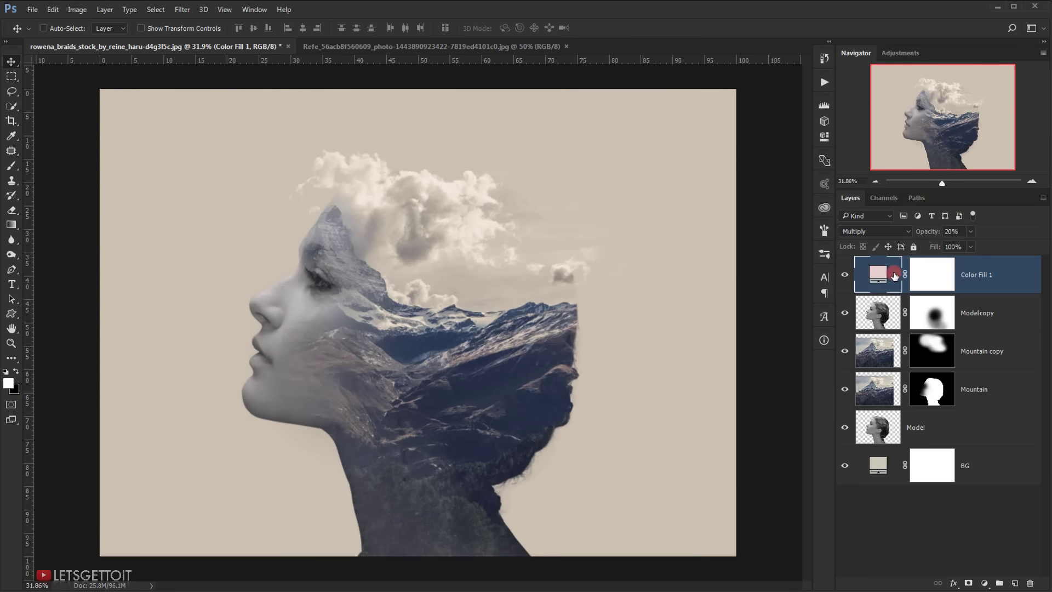
{"action": "left_click_drag", "start_coordinate": [367, 351], "coordinate": [386, 395]}
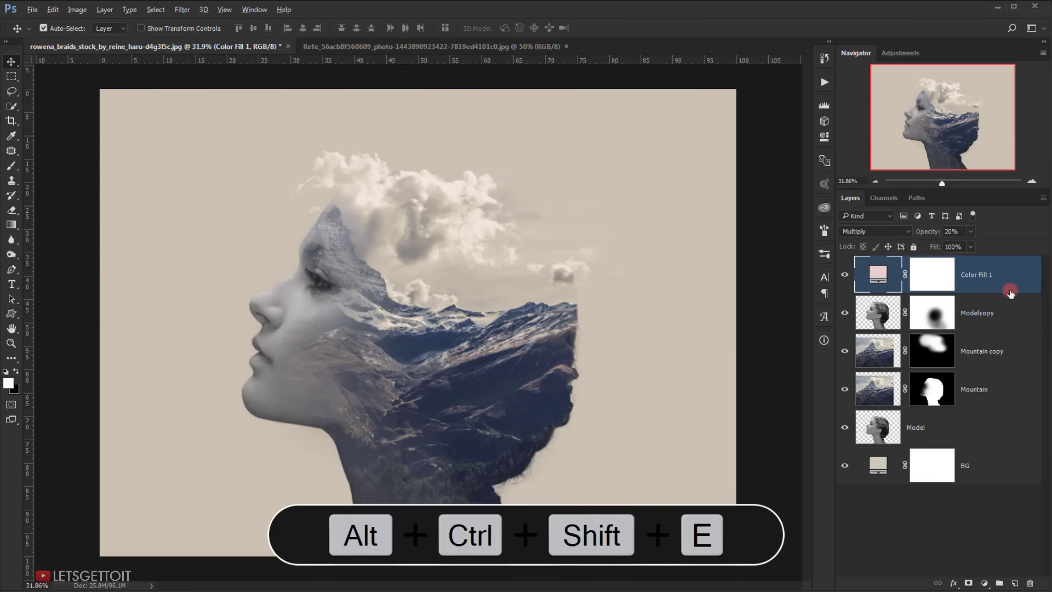
Stamp all visible layers into a new layer on top of the stack and desaturate it.
{"action": "key", "text": "ctrl+alt+shift+e"}
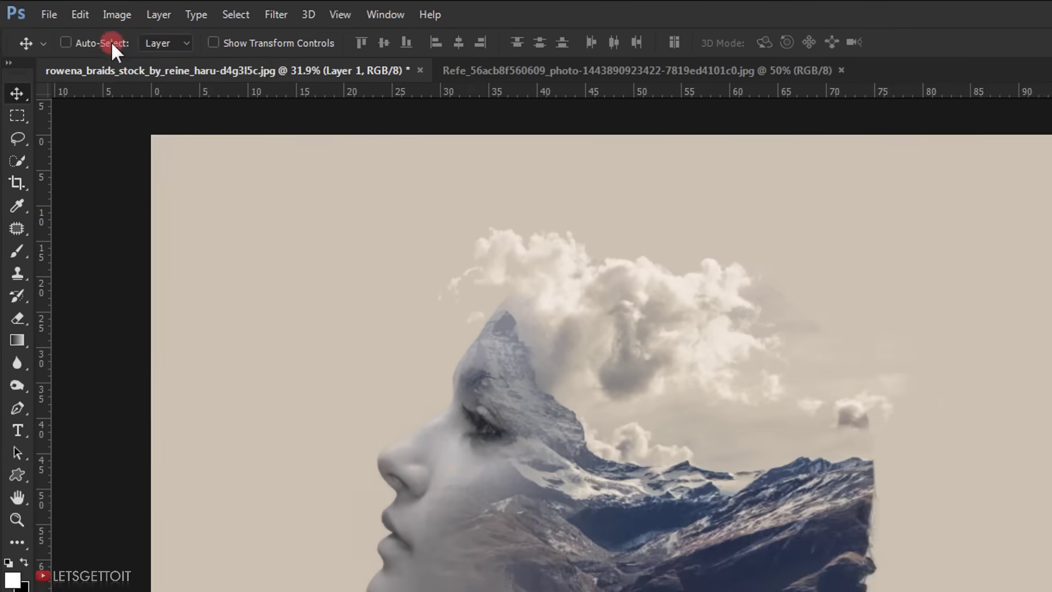
{"action": "left_click", "coordinate": [77, 10]}
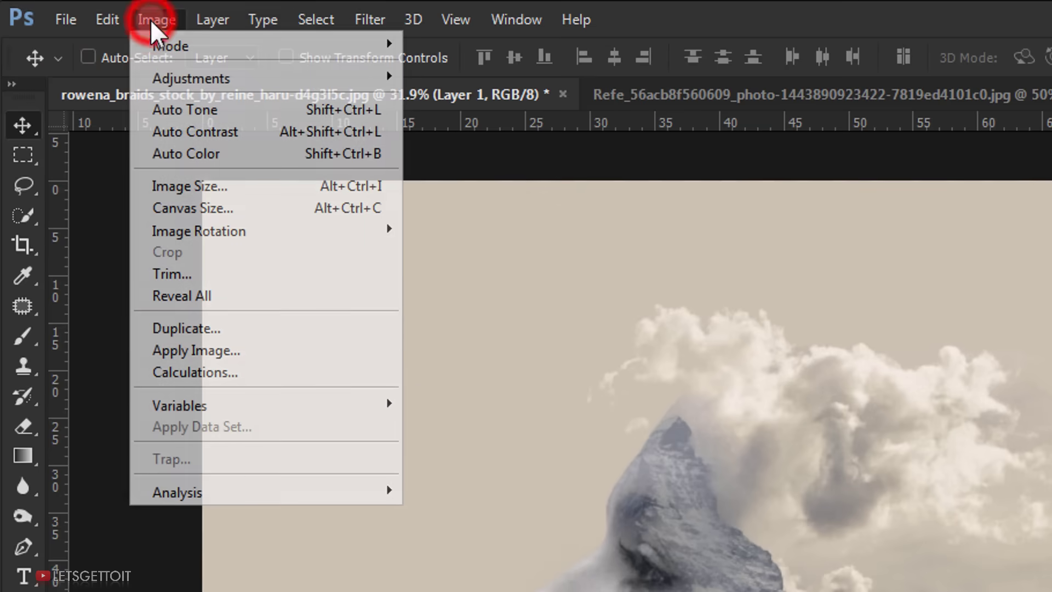
{"action": "mouse_move", "coordinate": [224, 80]}
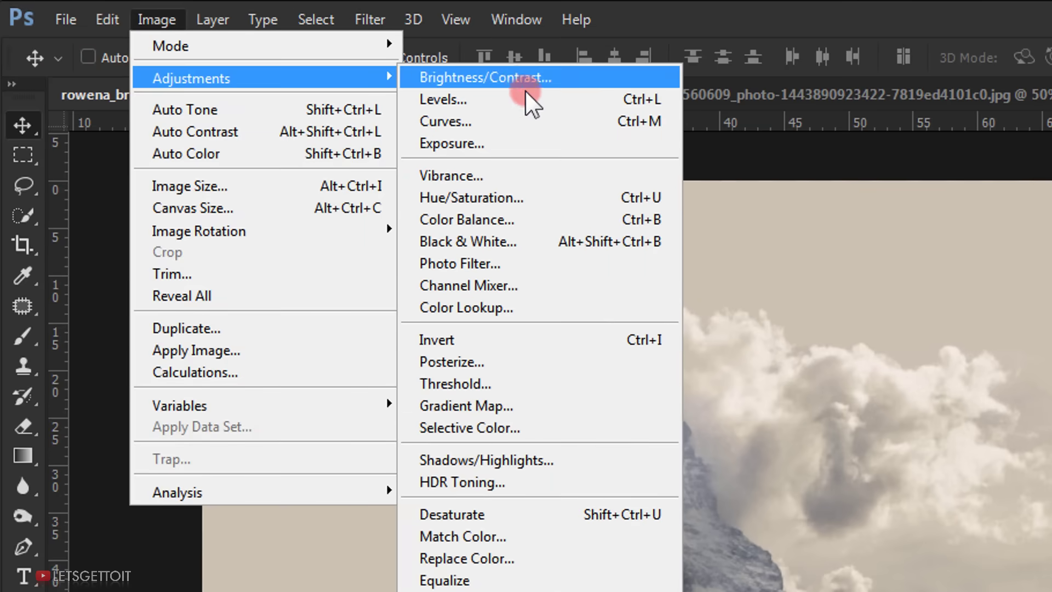
{"action": "left_click", "coordinate": [505, 514]}
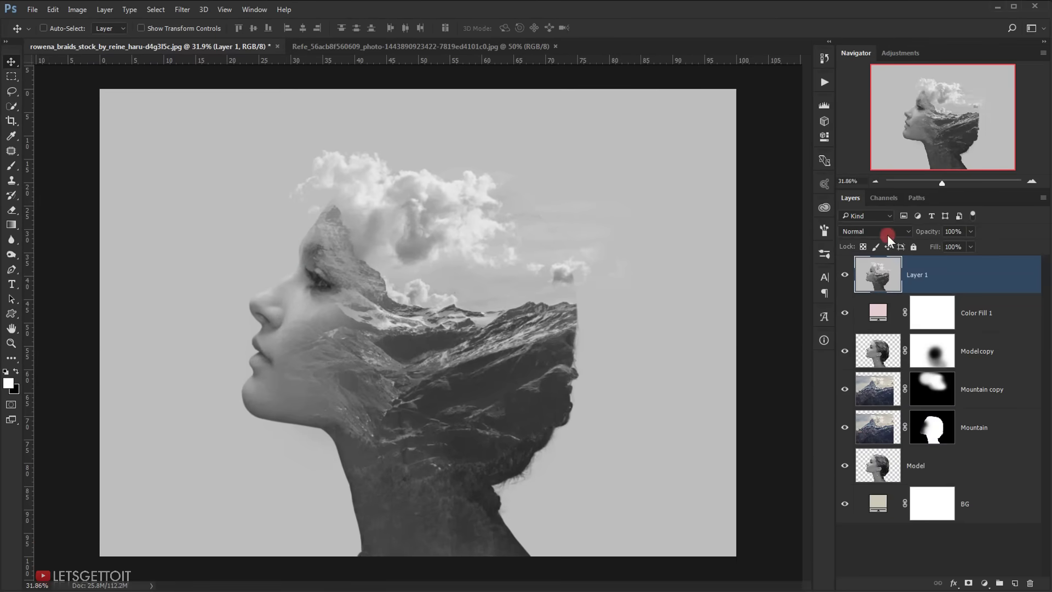
Set the desaturated merged layer's blend mode to Soft Light at 30% opacity and view the artwork without the panels.
{"action": "left_click", "coordinate": [887, 235]}
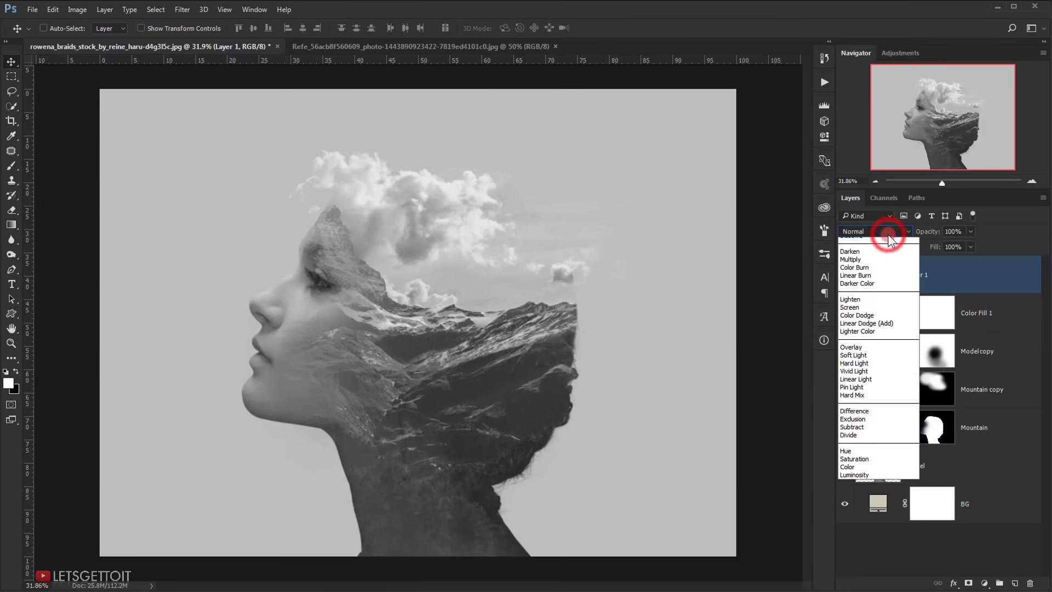
{"action": "left_click", "coordinate": [859, 364]}
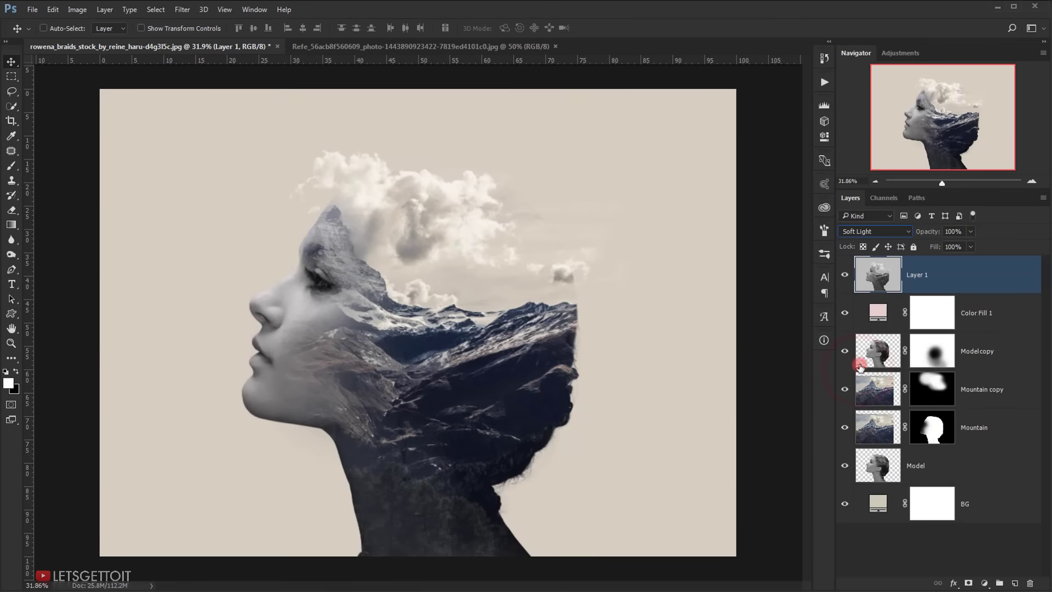
{"action": "left_click", "coordinate": [959, 231]}
{"action": "type", "text": "30"}
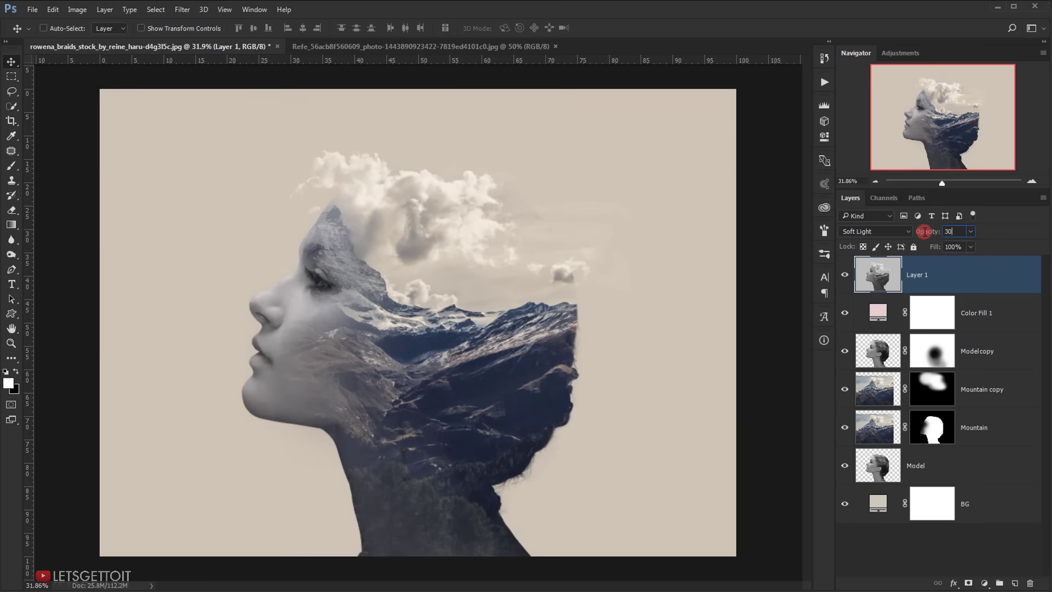
{"action": "key", "text": "Tab"}
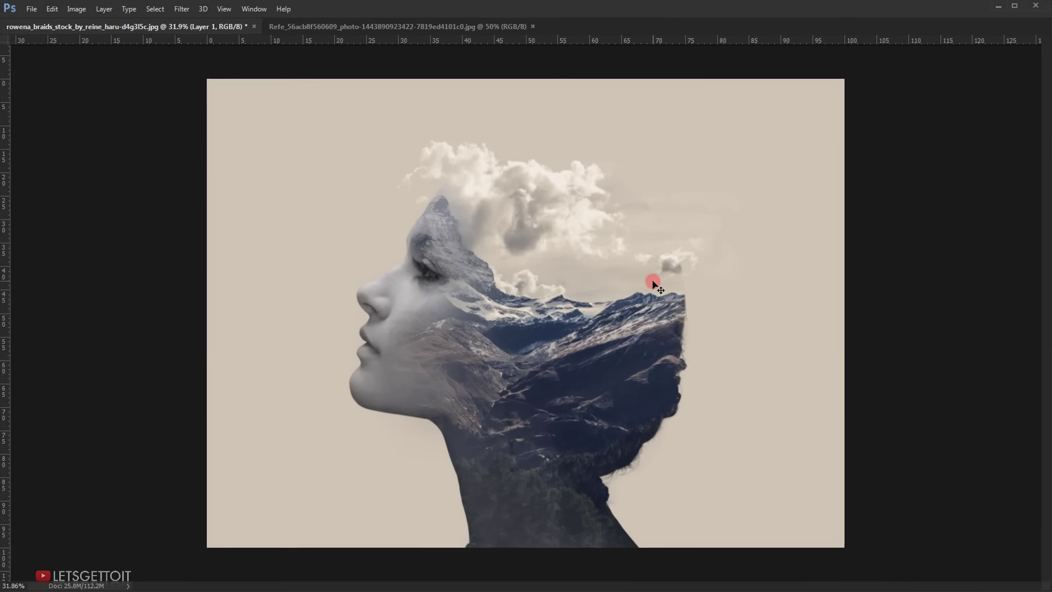
{"action": "key", "text": "ctrl+0"}
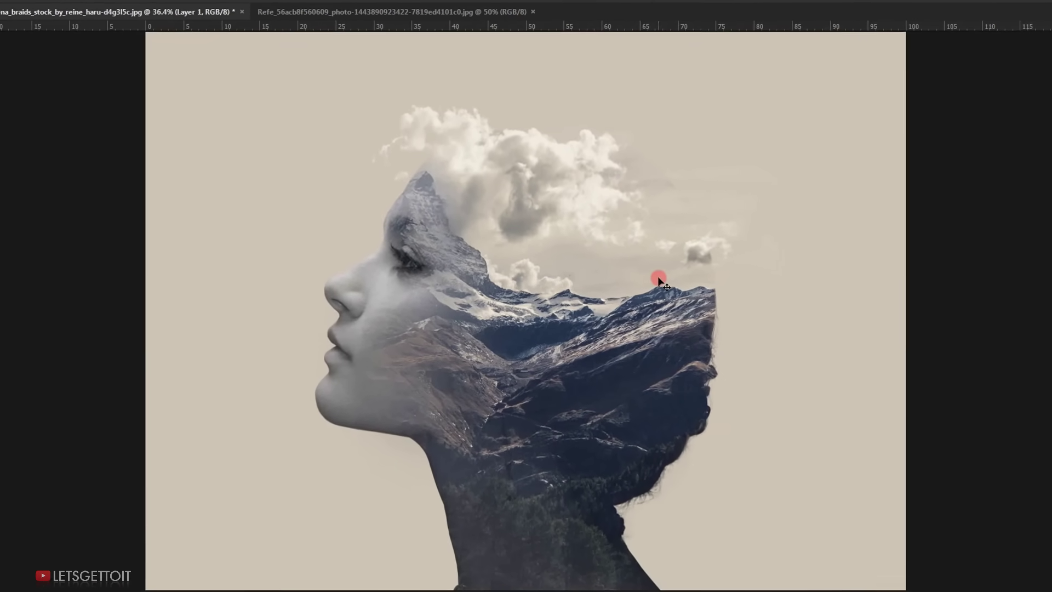